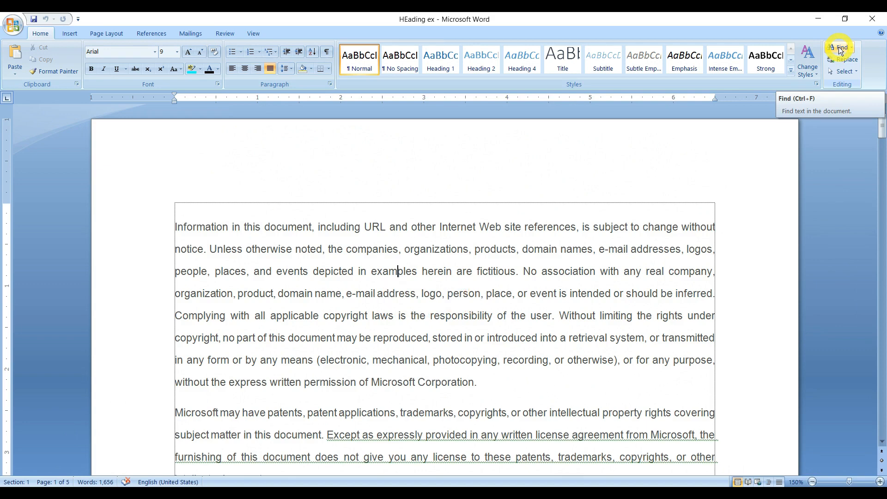
Search the document for "url" and go through its successive occurrences
{"action": "left_click", "coordinate": [840, 48]}
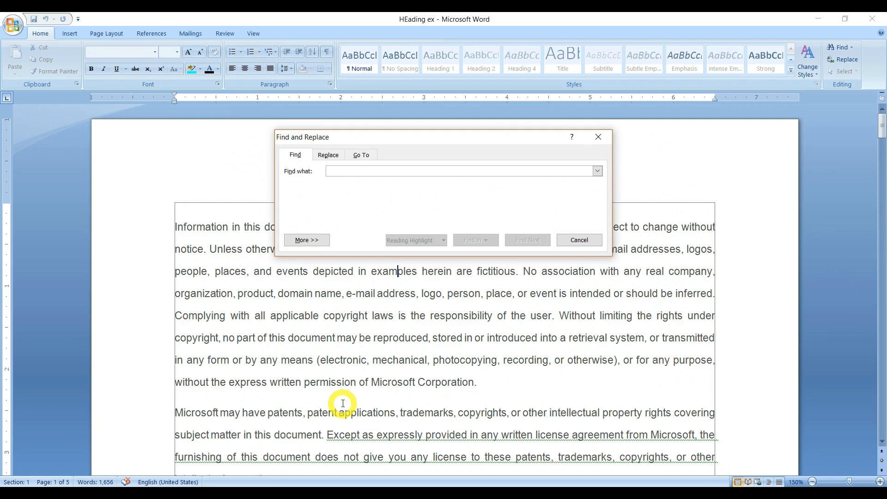
{"action": "type", "text": "url"}
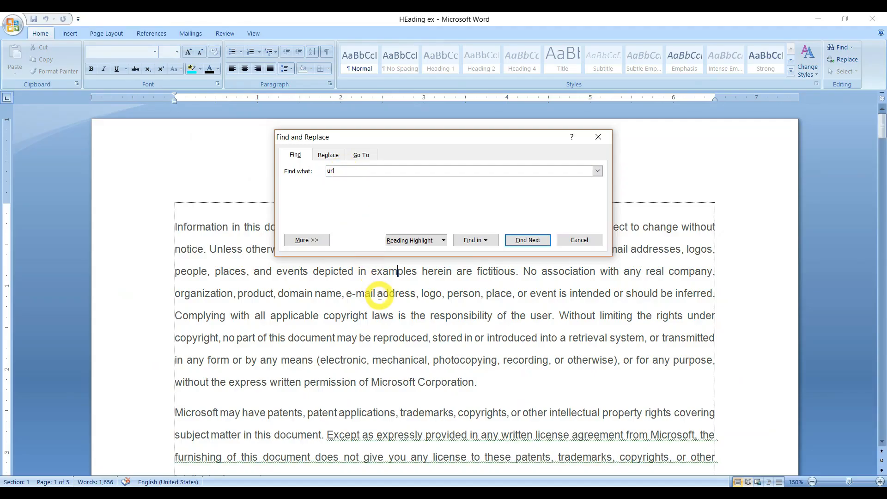
{"action": "left_click", "coordinate": [525, 242]}
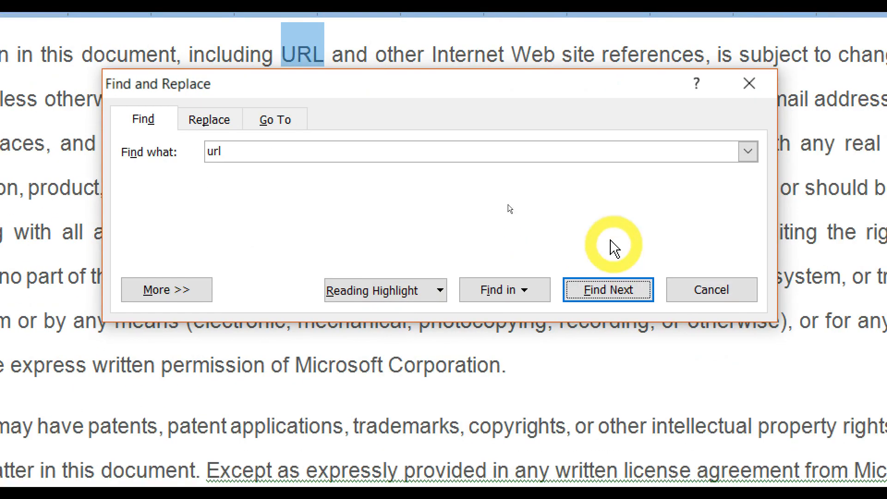
{"action": "left_click", "coordinate": [599, 298]}
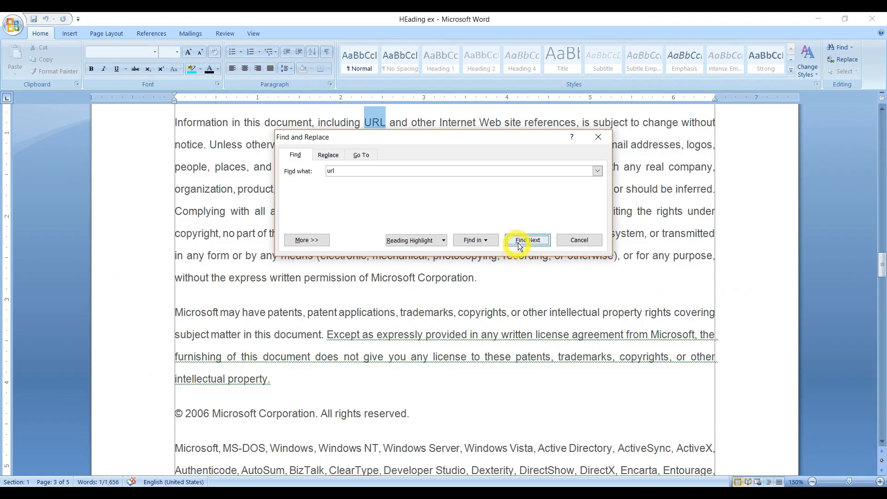
{"action": "left_click", "coordinate": [589, 291]}
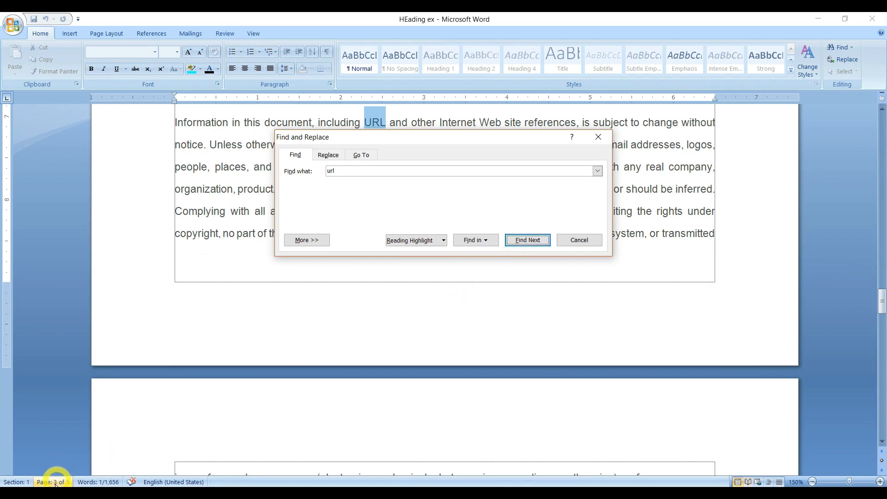
{"action": "left_click", "coordinate": [541, 241]}
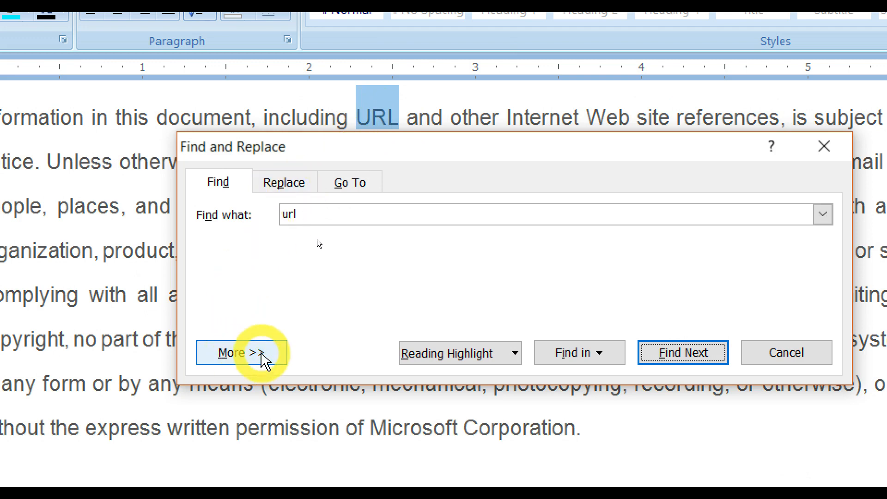
Expand the search options, turn on Match case and search for "url" again
{"action": "left_click", "coordinate": [269, 355]}
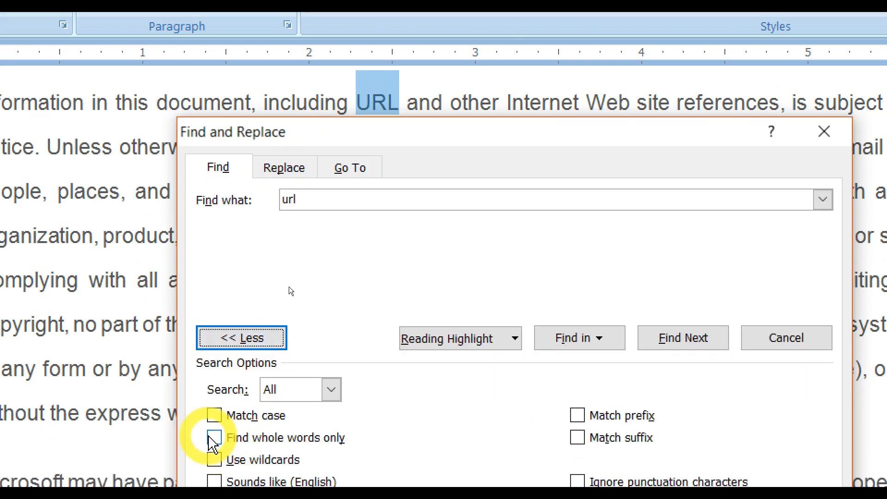
{"action": "left_click", "coordinate": [215, 430]}
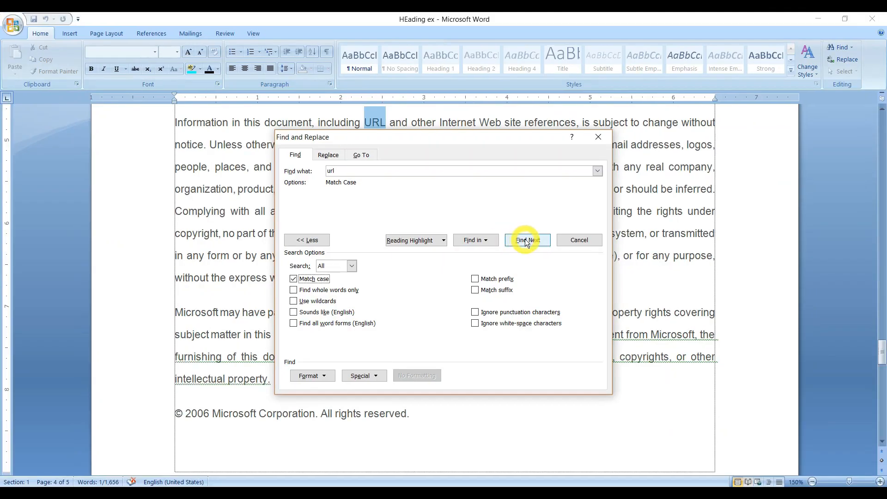
{"action": "left_click", "coordinate": [526, 241]}
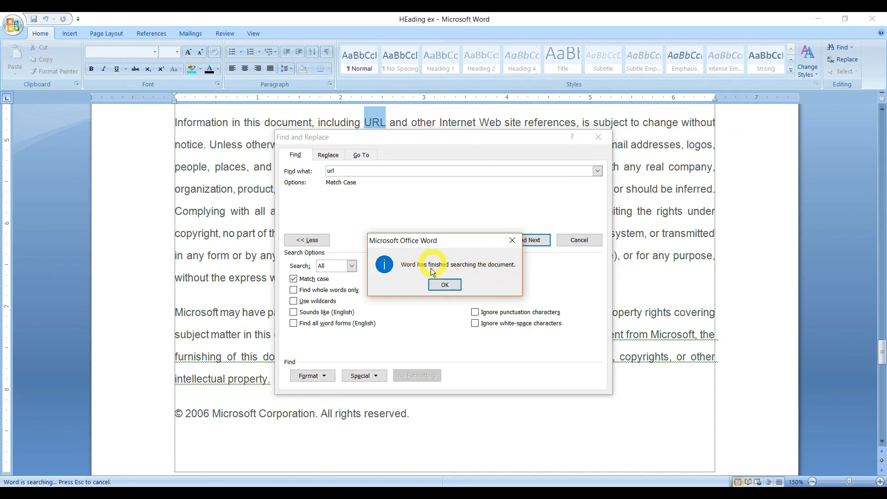
{"action": "left_click", "coordinate": [439, 284]}
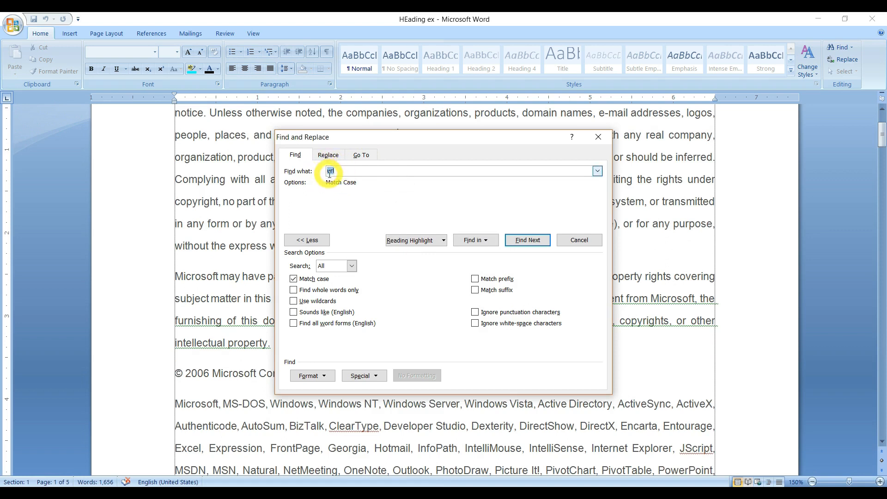
Repeat the search for "url" with Match case off, and return to the beginning of the document
{"action": "left_click", "coordinate": [294, 280]}
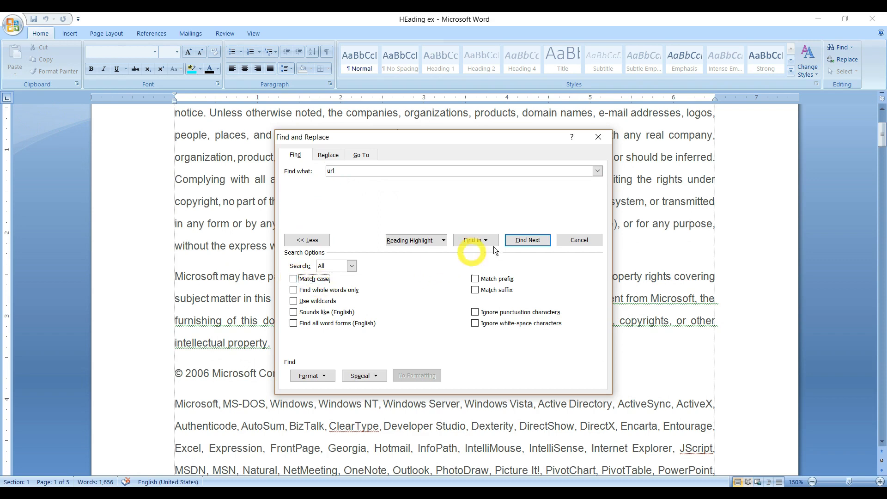
{"action": "left_click", "coordinate": [518, 242]}
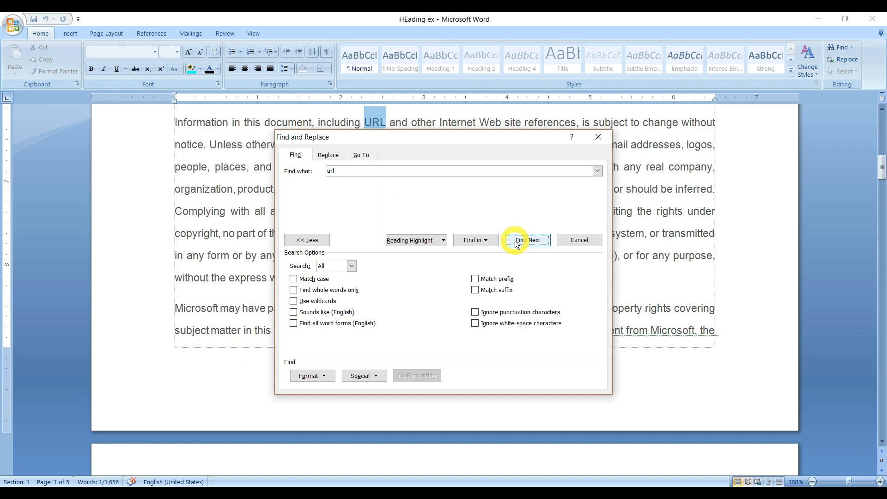
{"action": "left_click_drag", "start_coordinate": [341, 172], "coordinate": [319, 171]}
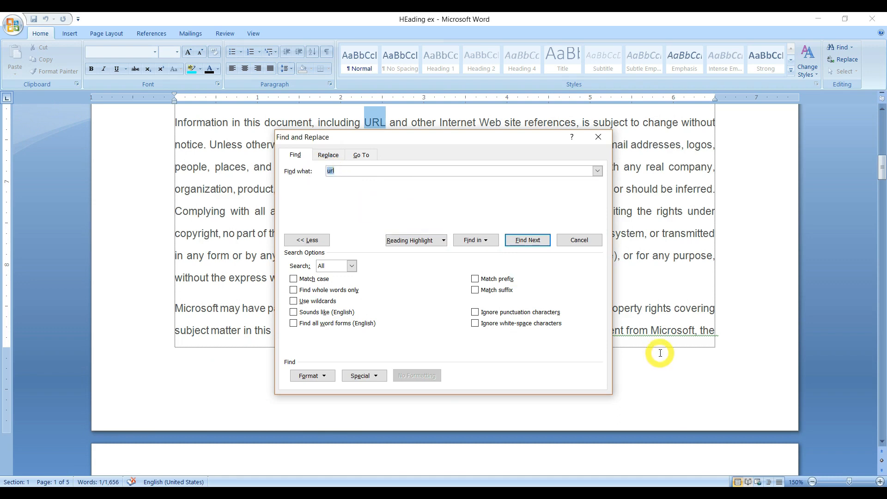
{"action": "key", "text": "Escape"}
{"action": "scroll", "coordinate": [661, 354], "scroll_direction": "up", "scroll_amount": 3}
{"action": "left_click", "coordinate": [661, 353]}
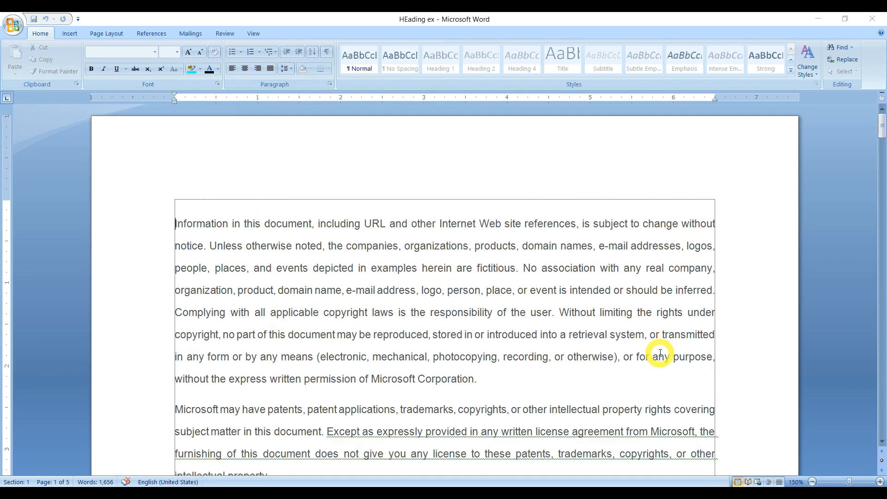
Search the document for "is" and go through several successive matches
{"action": "key", "text": "ctrl+f"}
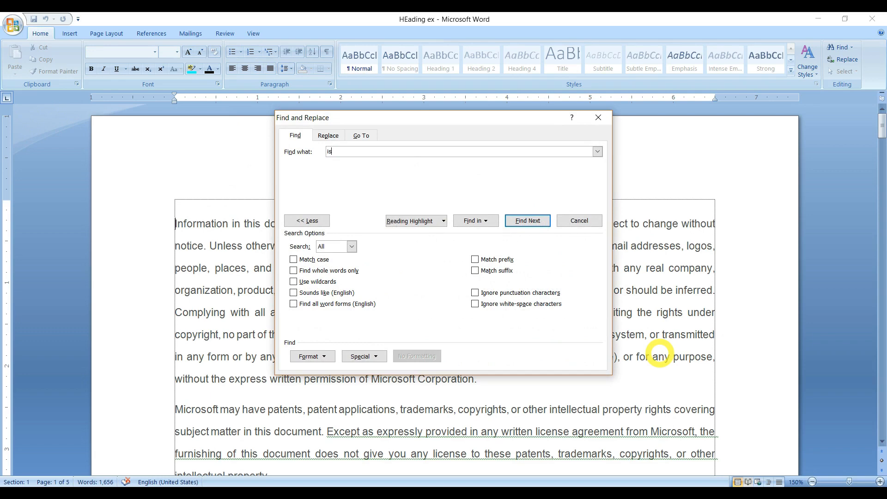
{"action": "type", "text": "is"}
{"action": "left_click", "coordinate": [523, 222]}
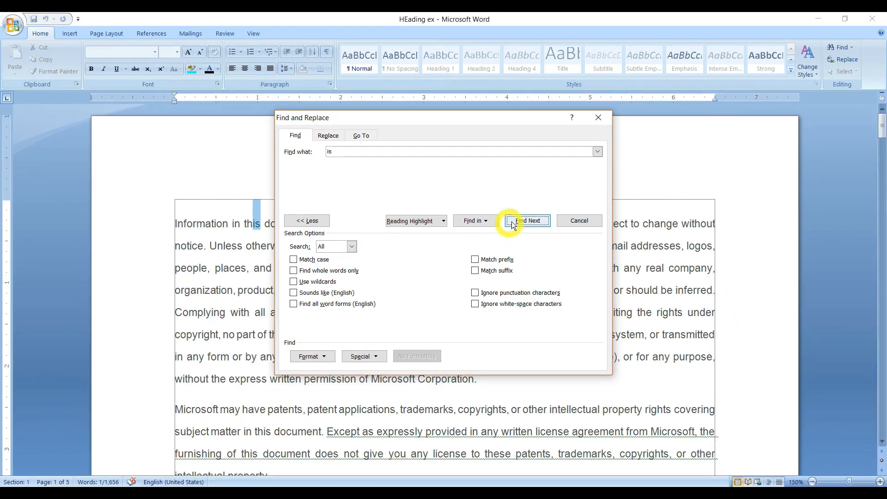
{"action": "left_click", "coordinate": [538, 278]}
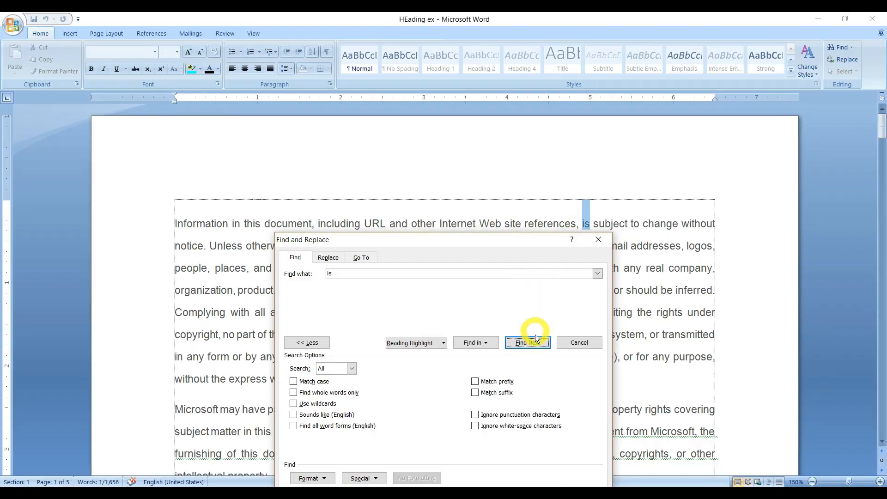
{"action": "left_click", "coordinate": [535, 337]}
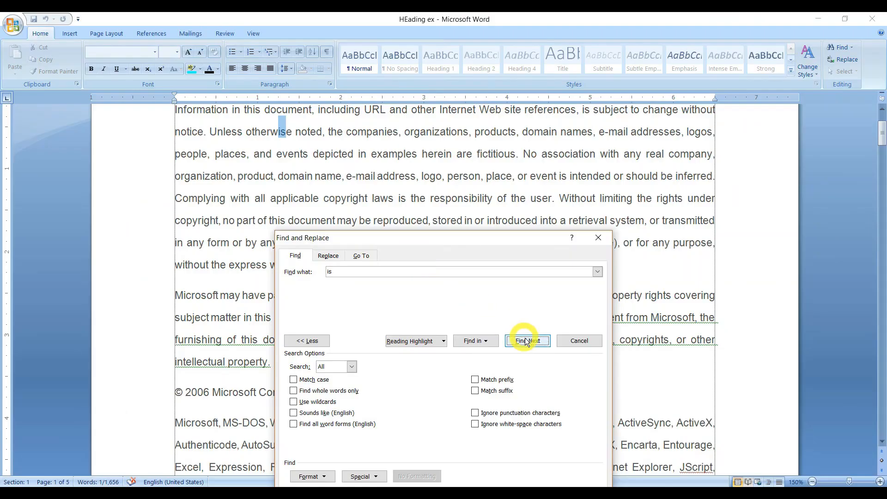
{"action": "left_click", "coordinate": [526, 341]}
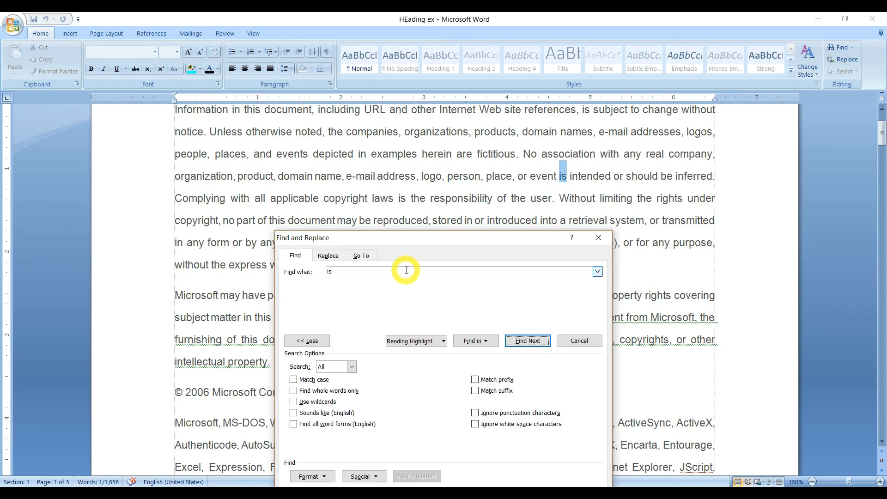
Restrict the search for "is" to whole words only and go through the next matches
{"action": "left_click", "coordinate": [308, 342]}
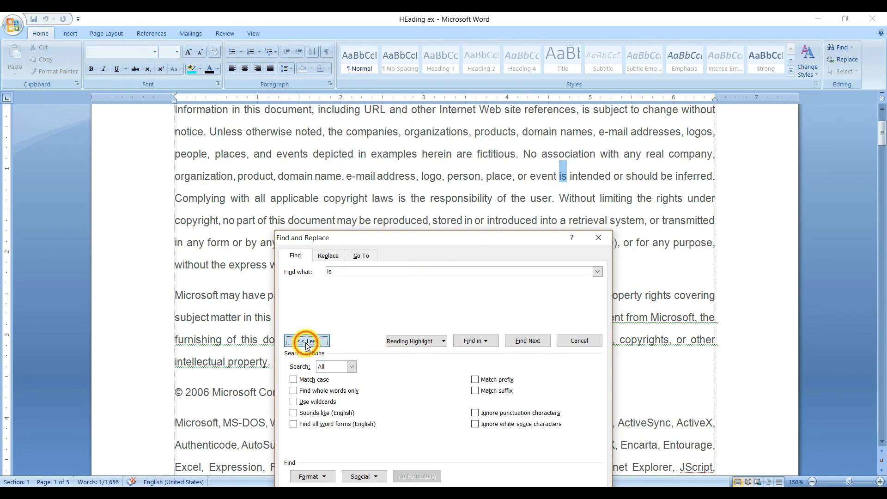
{"action": "left_click", "coordinate": [308, 342]}
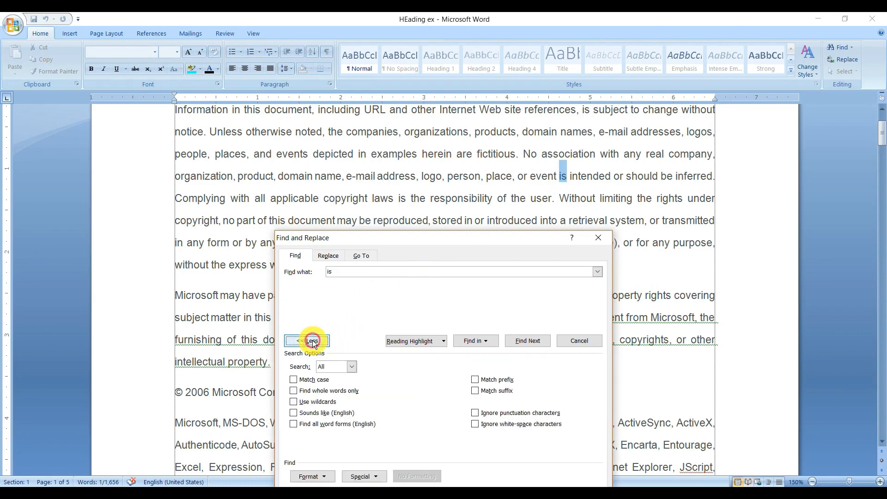
{"action": "left_click", "coordinate": [294, 391]}
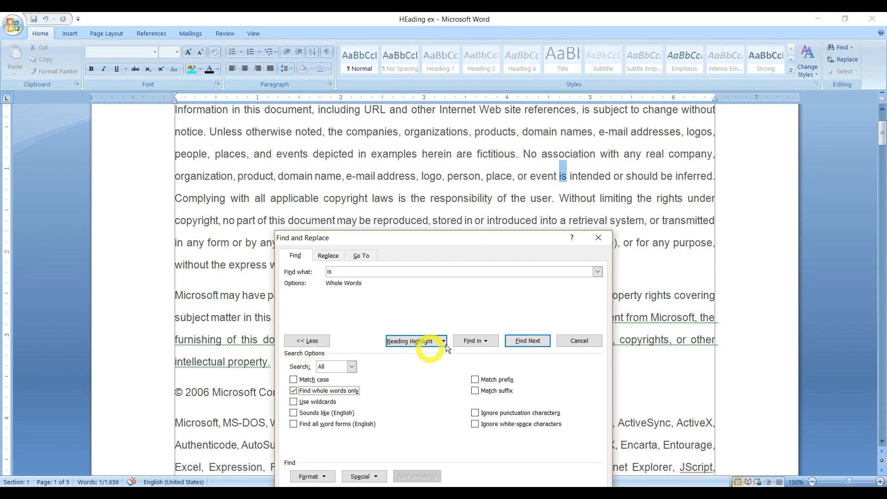
{"action": "left_click", "coordinate": [518, 342]}
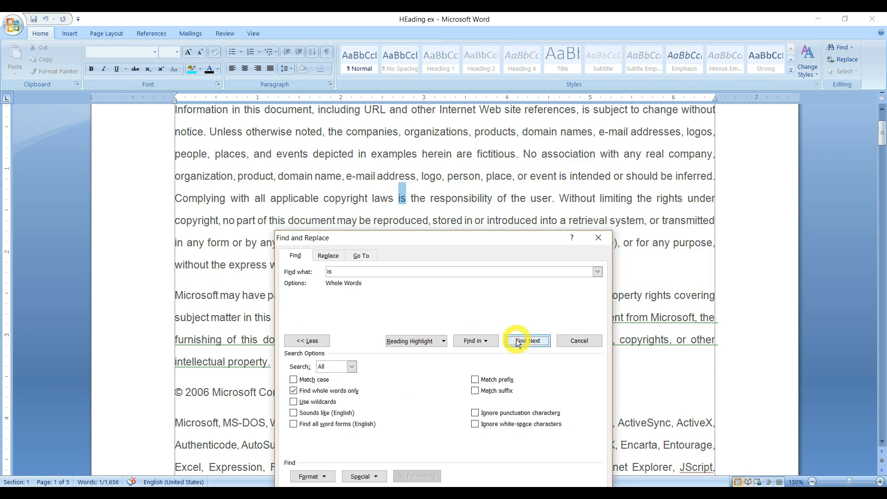
{"action": "left_click", "coordinate": [517, 342]}
{"action": "left_click", "coordinate": [520, 344]}
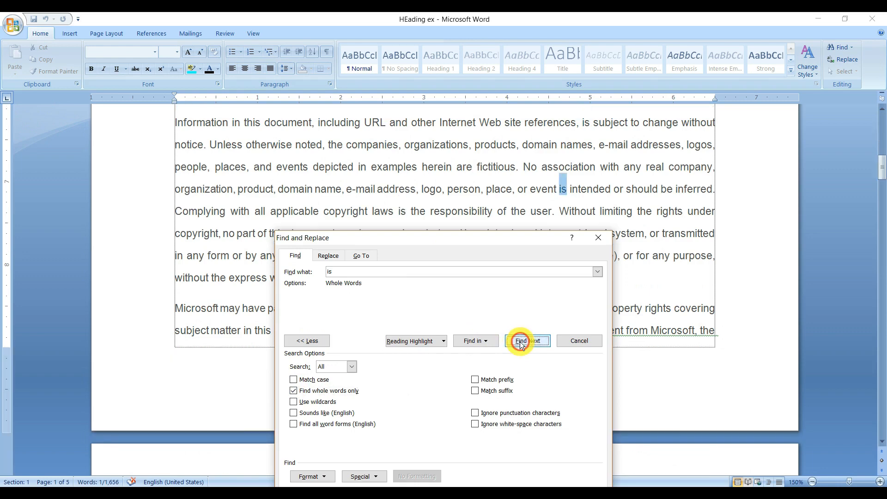
{"action": "left_click", "coordinate": [522, 343]}
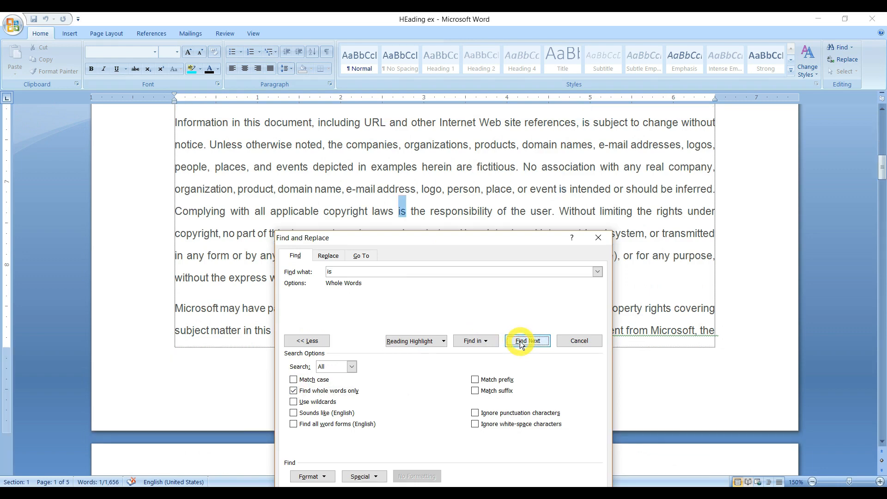
{"action": "left_click", "coordinate": [522, 344]}
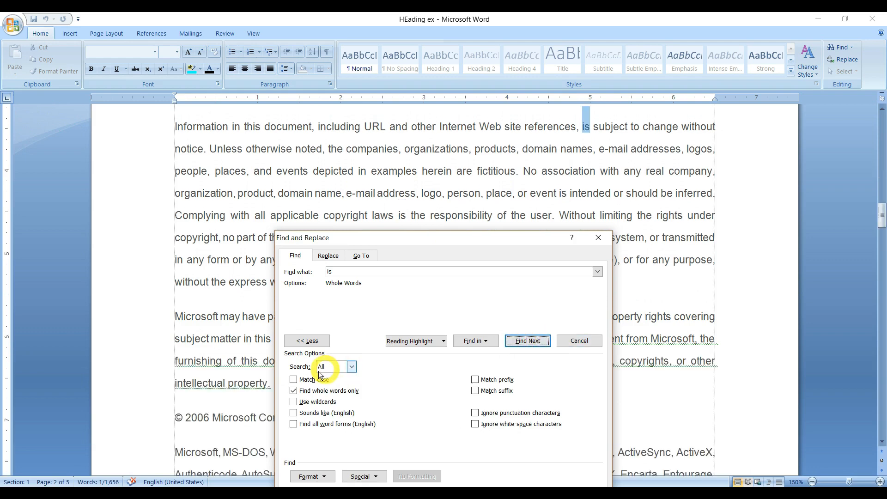
Go through matches of "is" with the whole-words restriction off, and return to the beginning of the document
{"action": "left_click", "coordinate": [296, 392]}
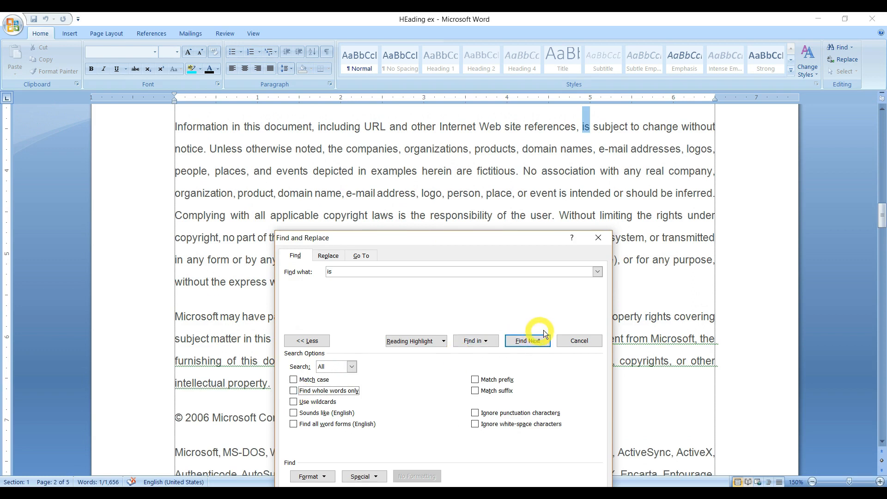
{"action": "left_click", "coordinate": [537, 343]}
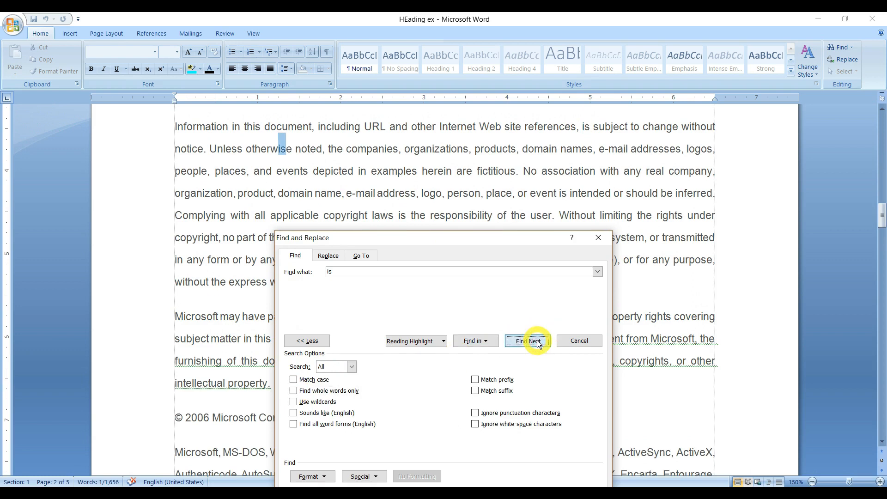
{"action": "left_click", "coordinate": [538, 345]}
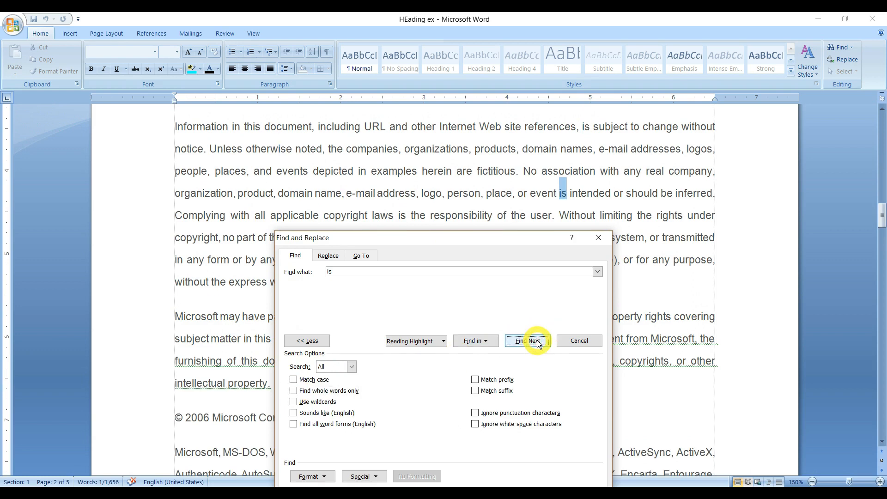
{"action": "left_click", "coordinate": [538, 342]}
{"action": "left_click", "coordinate": [537, 342]}
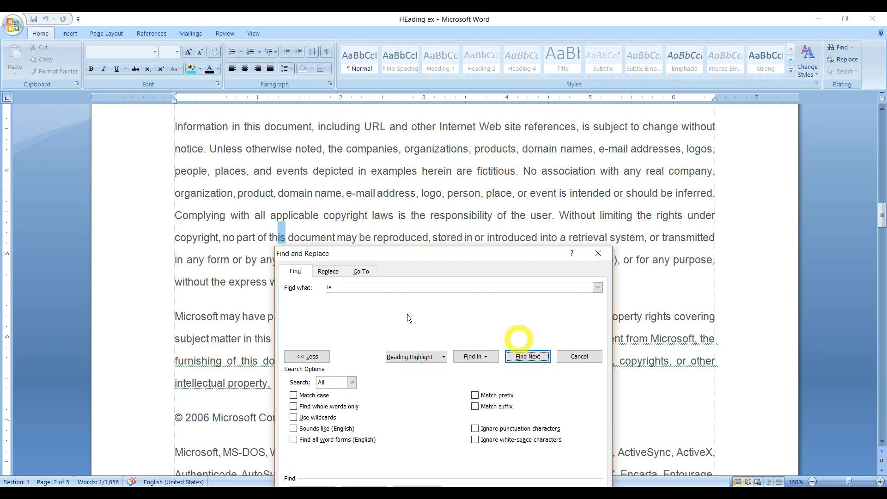
{"action": "left_click", "coordinate": [576, 360]}
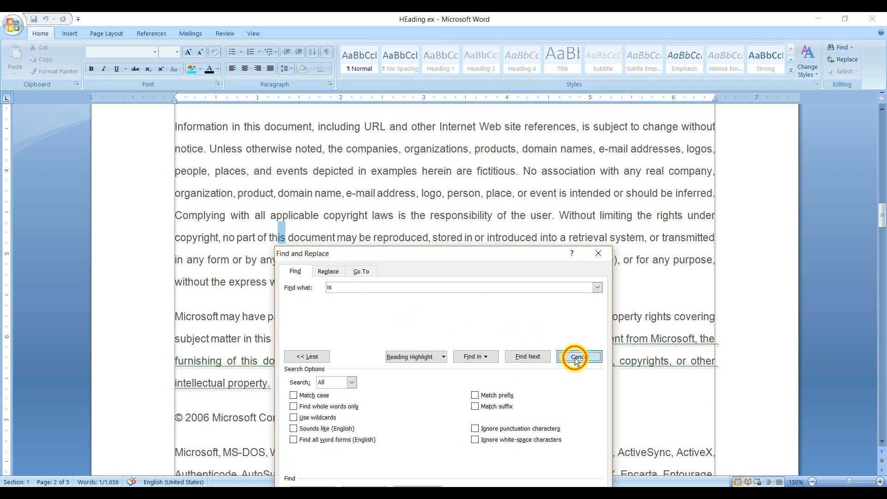
{"action": "key", "text": "ctrl+Home"}
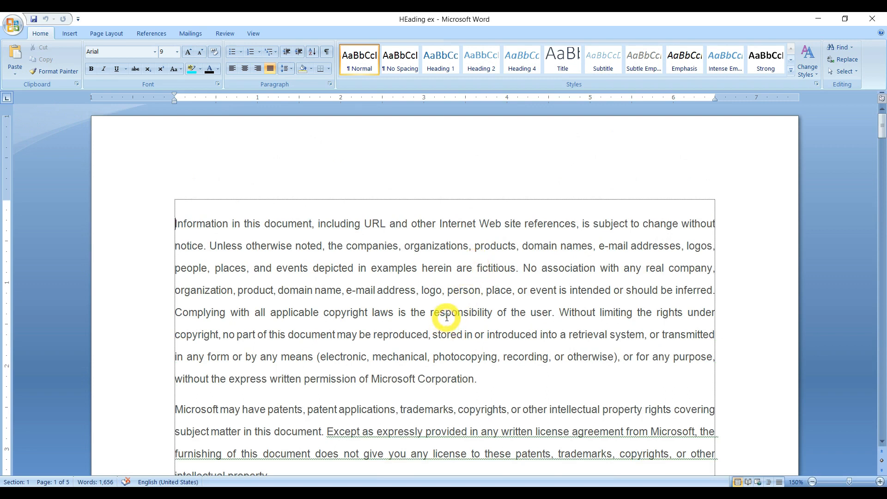
Italicize the word "responsibility" in the first paragraph
{"action": "left_click_drag", "start_coordinate": [430, 313], "coordinate": [492, 316]}
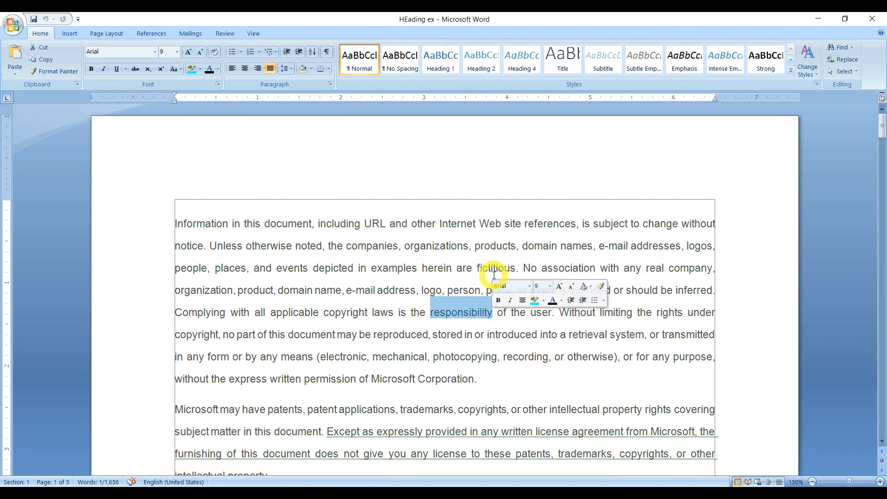
{"action": "key", "text": "ctrl+i"}
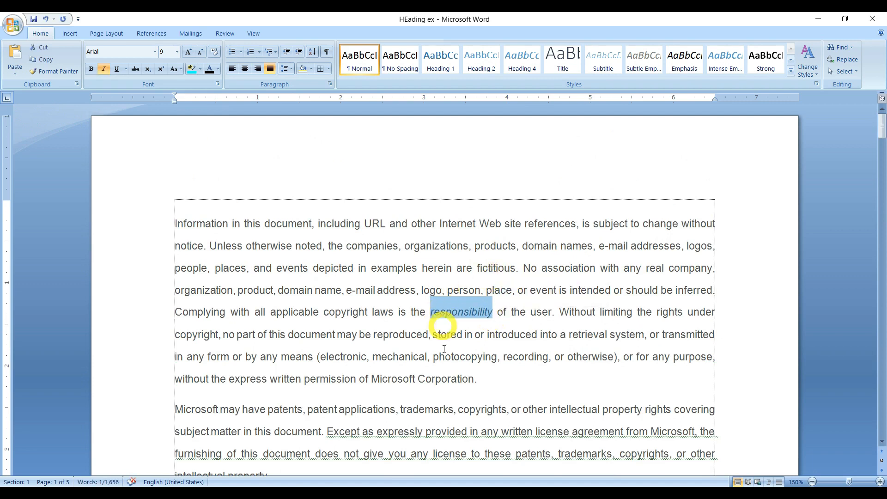
Italicize the word "applications" in the second paragraph and "Server" after "Windows" in the trademark list
{"action": "double_click", "coordinate": [368, 410]}
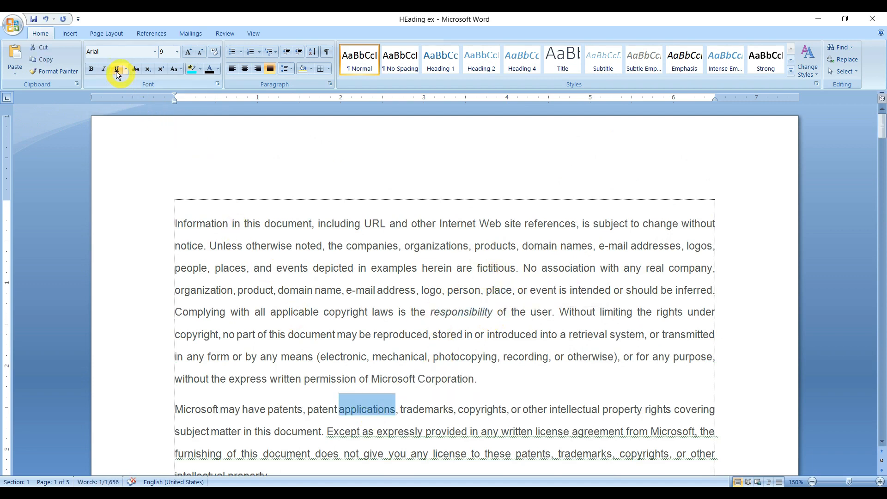
{"action": "left_click", "coordinate": [104, 69]}
{"action": "scroll", "coordinate": [406, 323], "scroll_direction": "down", "scroll_amount": 3}
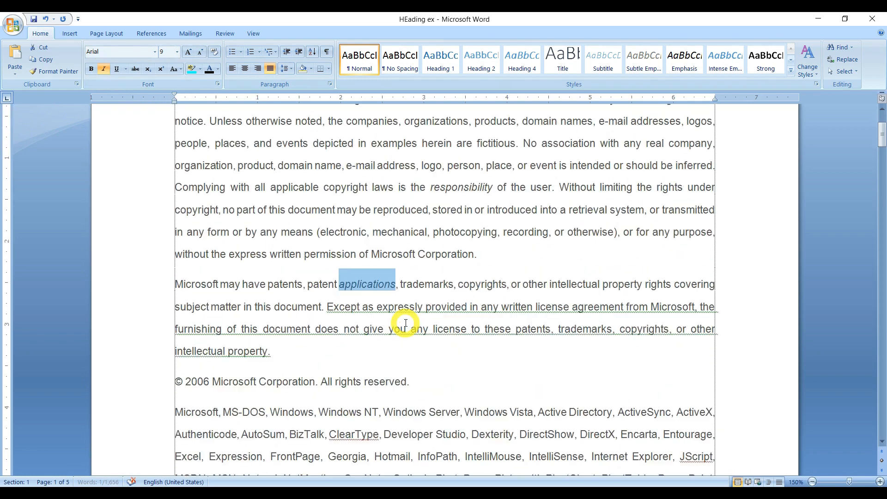
{"action": "double_click", "coordinate": [440, 413]}
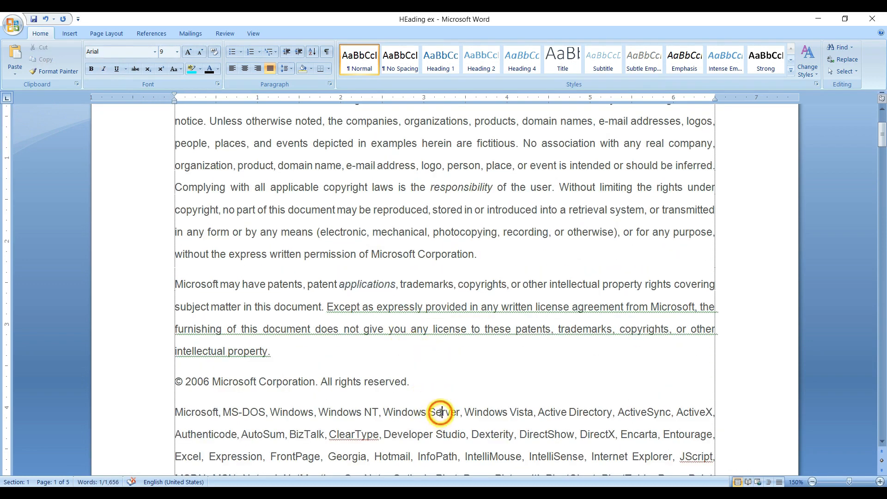
{"action": "left_click", "coordinate": [102, 68]}
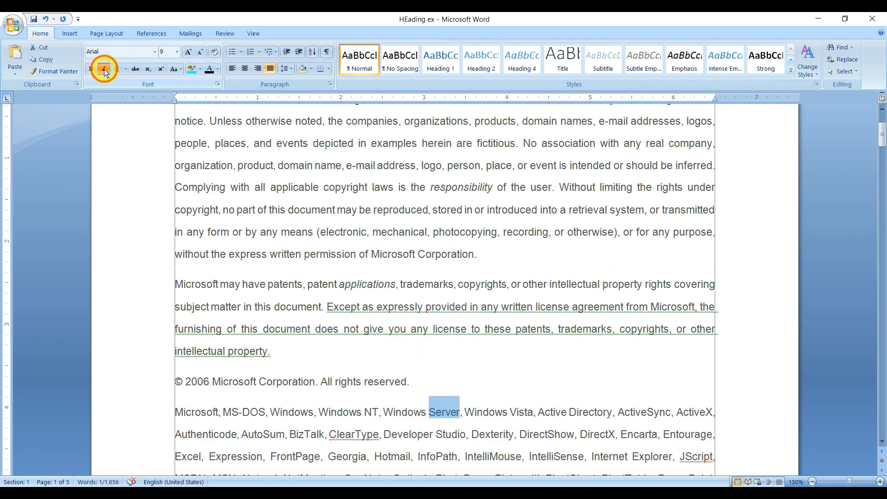
Italicize "Hotmail" in the trademark list and "Internet" in the paragraph that follows it
{"action": "scroll", "coordinate": [494, 373], "scroll_direction": "down", "scroll_amount": 2}
{"action": "scroll", "coordinate": [494, 373], "scroll_direction": "down", "scroll_amount": 1}
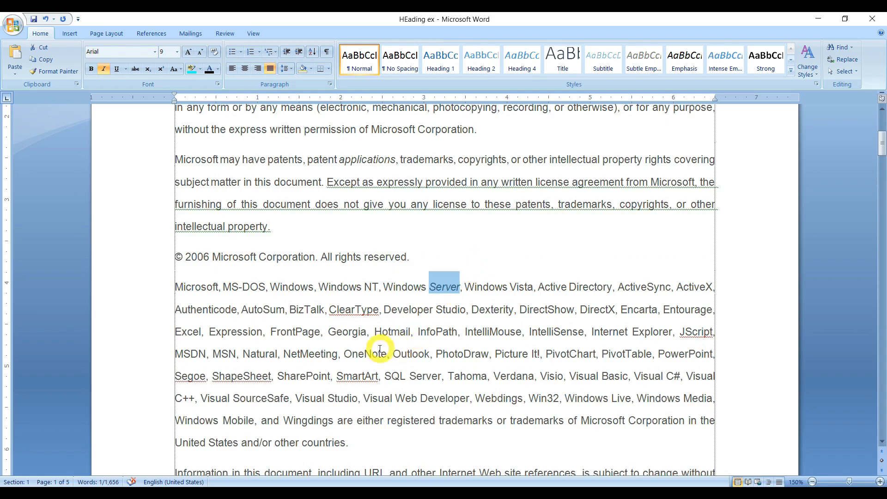
{"action": "double_click", "coordinate": [386, 332]}
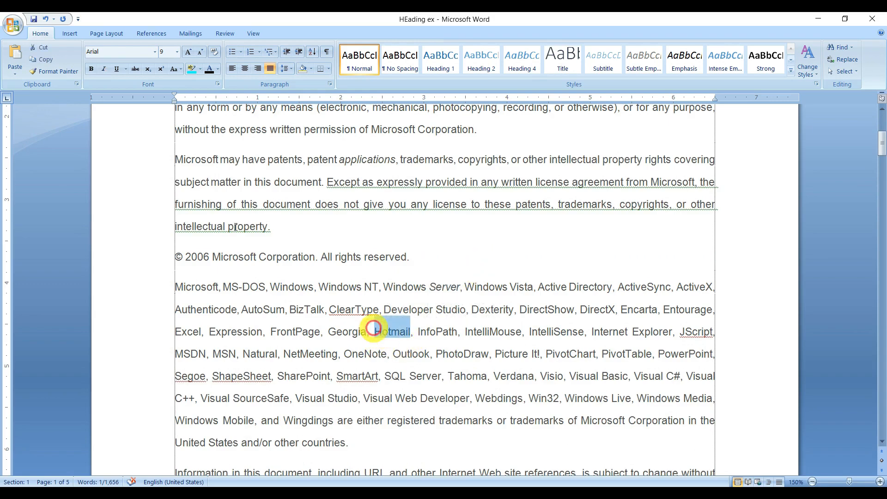
{"action": "left_click", "coordinate": [103, 69]}
{"action": "scroll", "coordinate": [451, 326], "scroll_direction": "down", "scroll_amount": 2}
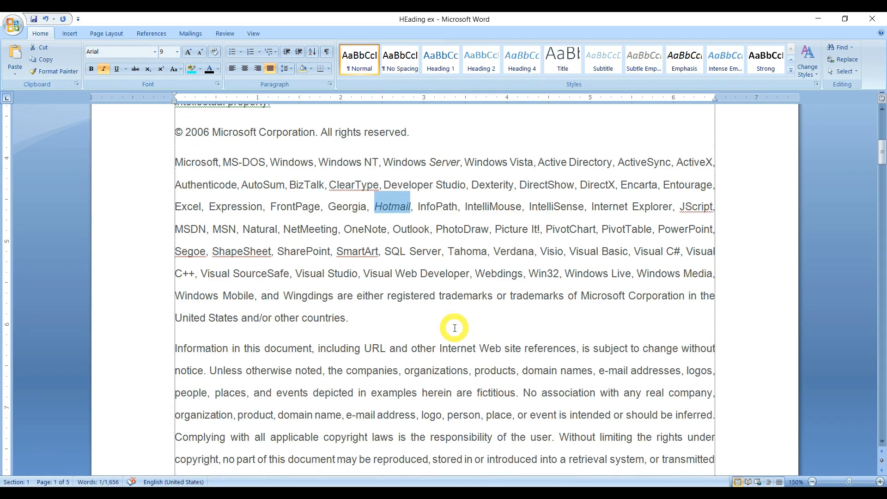
{"action": "double_click", "coordinate": [449, 350]}
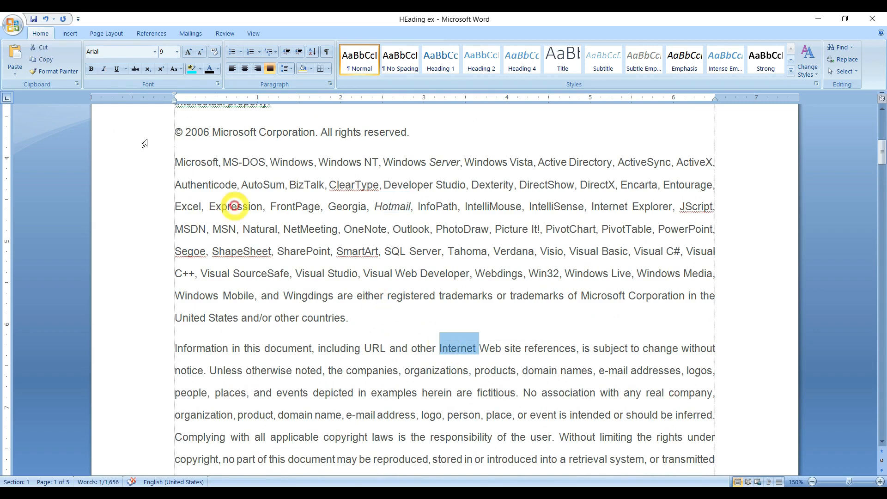
{"action": "left_click", "coordinate": [103, 69]}
Select the single word "expressly" in the second paragraph, and clear the selection
{"action": "scroll", "coordinate": [395, 302], "scroll_direction": "down", "scroll_amount": 3}
{"action": "scroll", "coordinate": [395, 301], "scroll_direction": "down", "scroll_amount": 2}
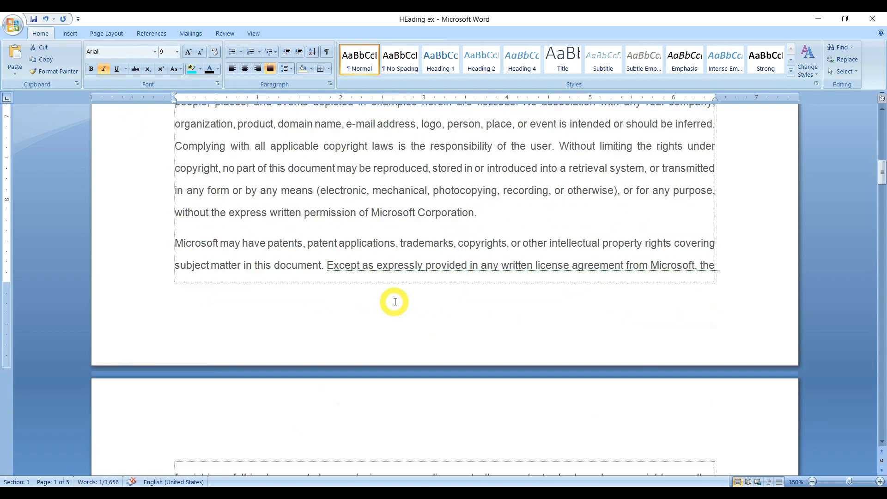
{"action": "scroll", "coordinate": [395, 302], "scroll_direction": "down", "scroll_amount": 5}
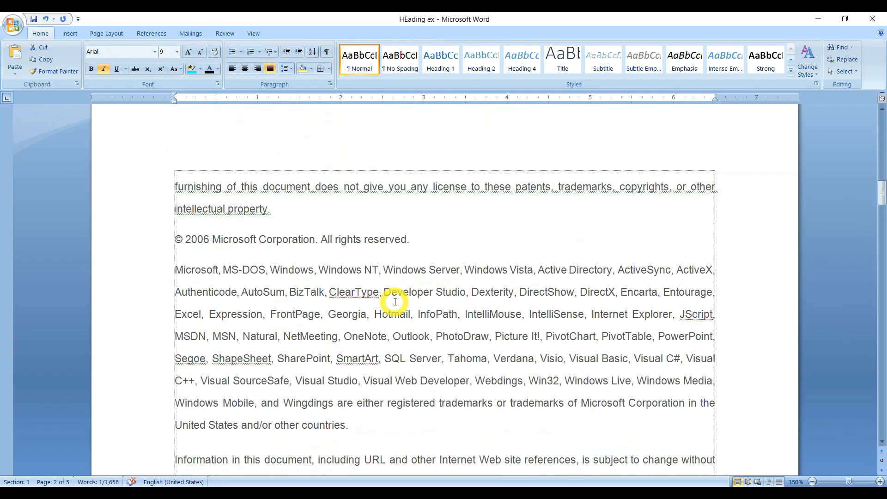
{"action": "scroll", "coordinate": [395, 301], "scroll_direction": "up", "scroll_amount": 4}
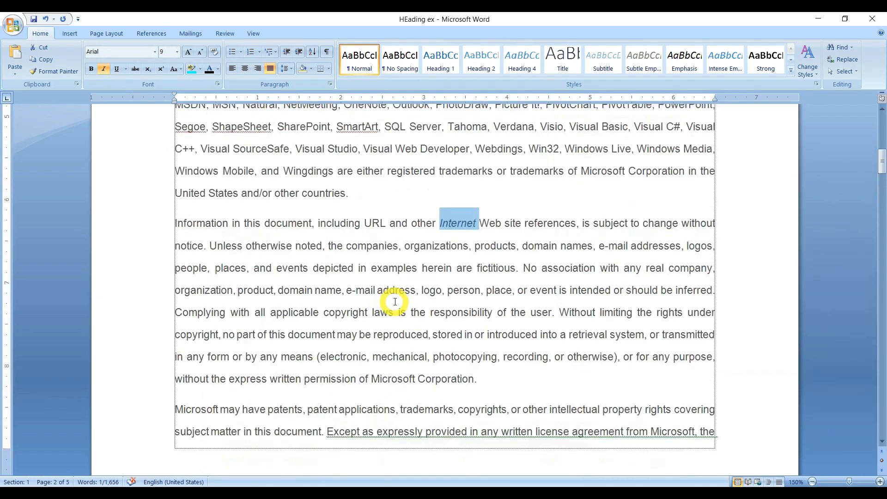
{"action": "scroll", "coordinate": [395, 301], "scroll_direction": "up", "scroll_amount": 3}
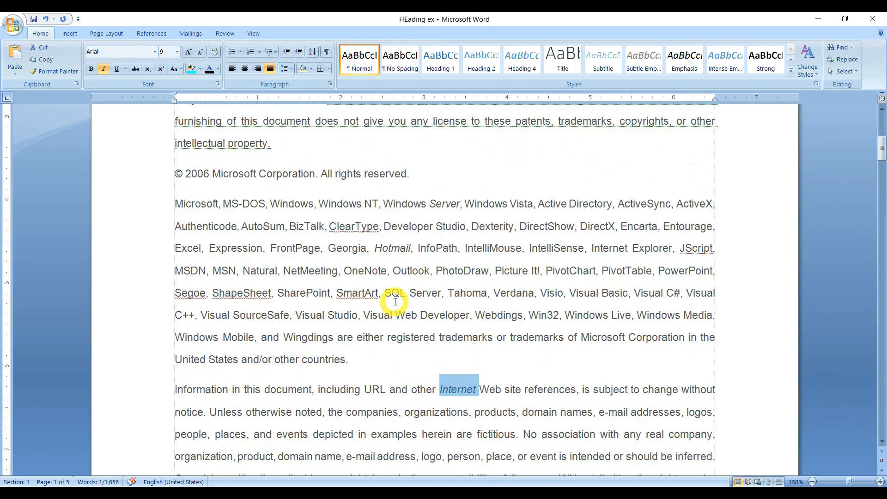
{"action": "scroll", "coordinate": [352, 243], "scroll_direction": "up", "scroll_amount": 3}
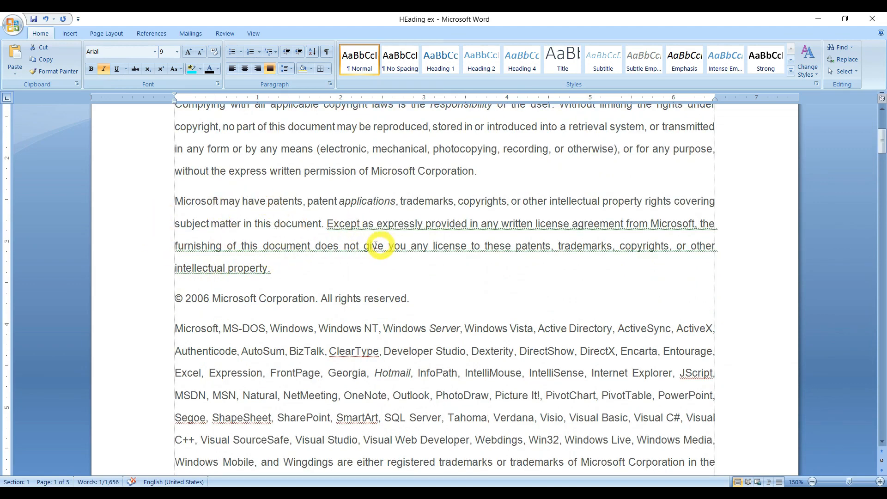
{"action": "double_click", "coordinate": [396, 224]}
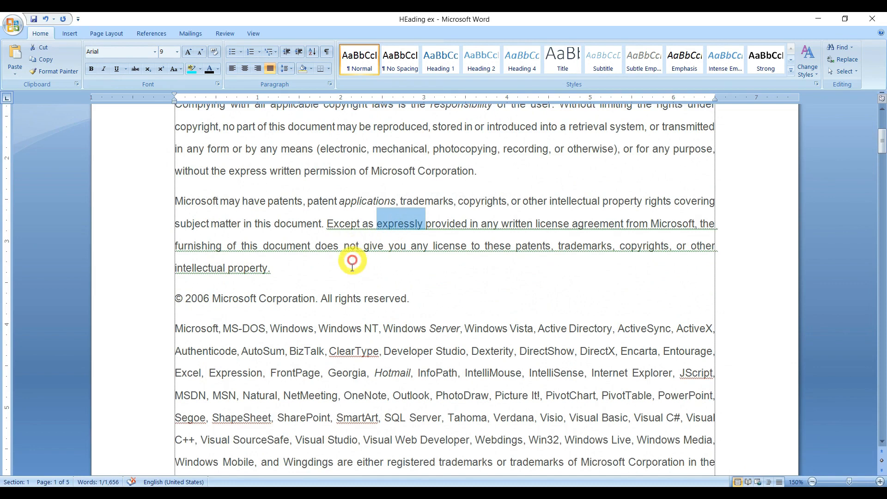
{"action": "left_click", "coordinate": [393, 248]}
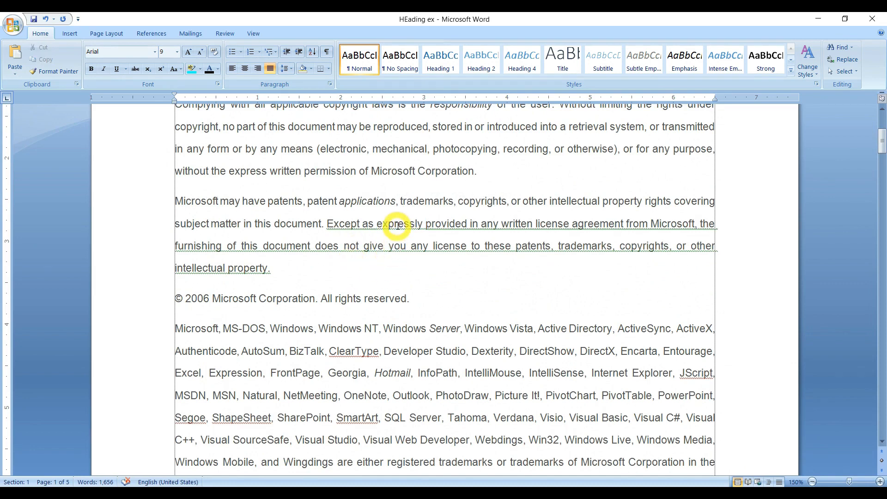
Demonstrate selecting the whole second paragraph compared with only the word "expressly", ending with nothing selected
{"action": "triple_click", "coordinate": [398, 225]}
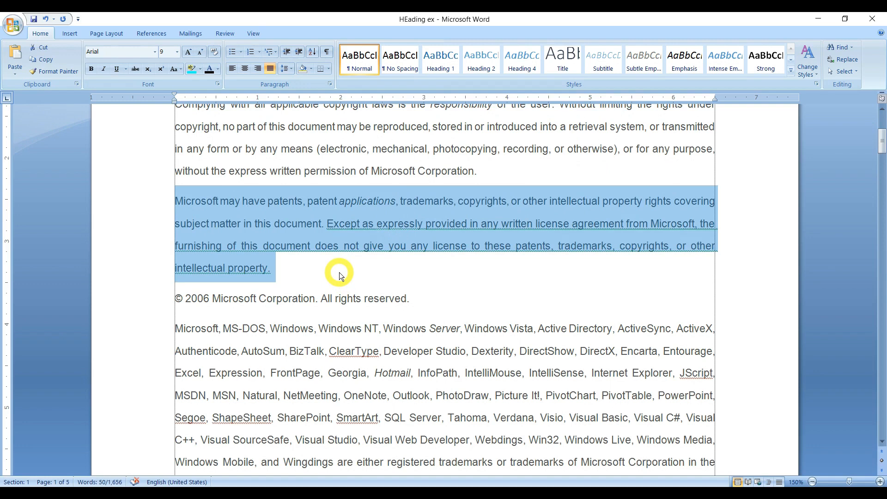
{"action": "left_click", "coordinate": [311, 228]}
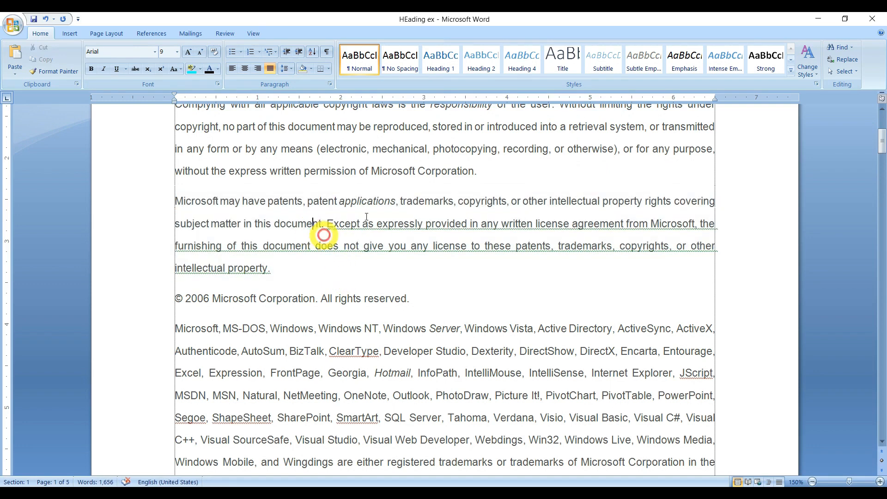
{"action": "double_click", "coordinate": [388, 224]}
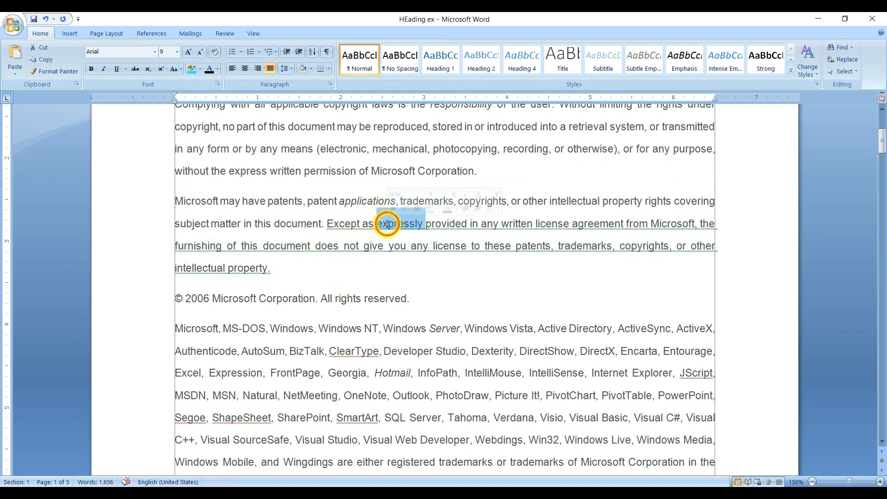
{"action": "left_click", "coordinate": [341, 225]}
{"action": "triple_click", "coordinate": [340, 225]}
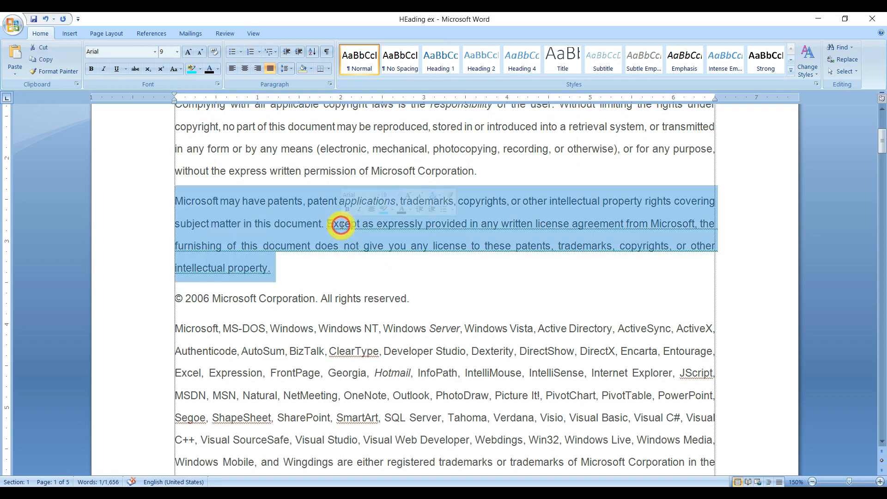
{"action": "left_click", "coordinate": [374, 225]}
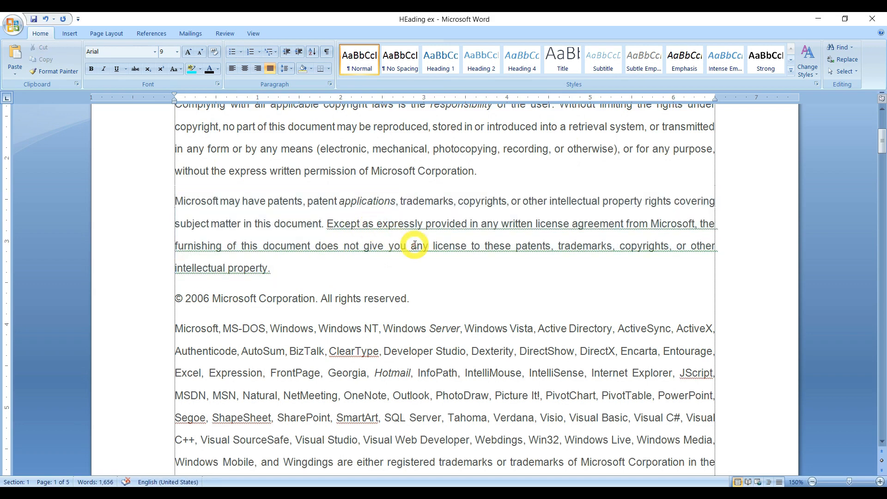
Return to the beginning of the document and open the Find dialog, clearing the old search text "is"
{"action": "key", "text": "ctrl+Home"}
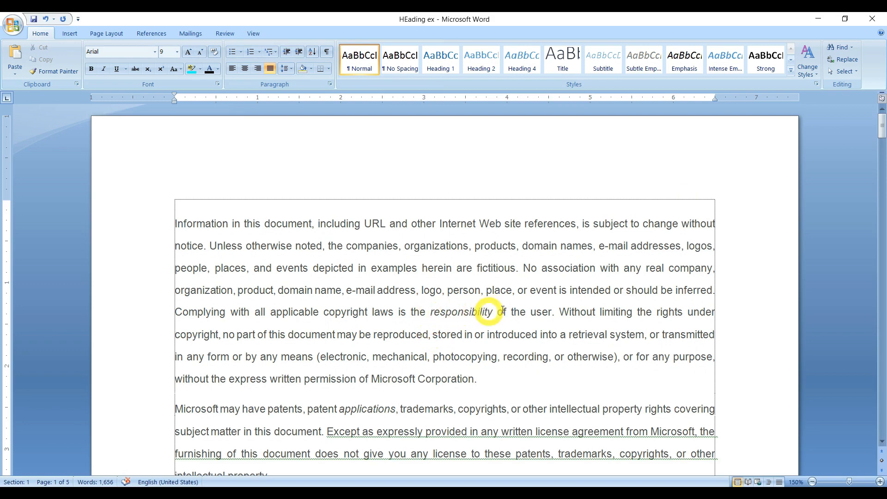
{"action": "scroll", "coordinate": [452, 328], "scroll_direction": "down", "scroll_amount": 2}
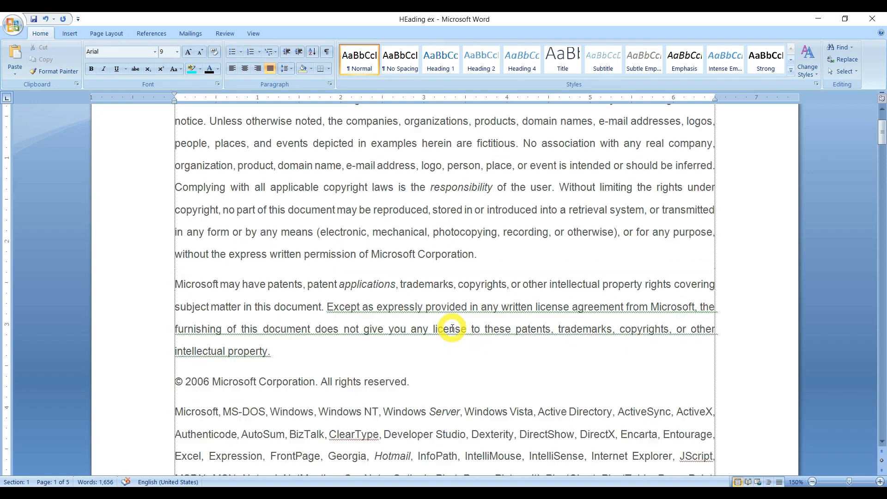
{"action": "scroll", "coordinate": [452, 329], "scroll_direction": "down", "scroll_amount": 2}
{"action": "scroll", "coordinate": [452, 327], "scroll_direction": "up", "scroll_amount": 4}
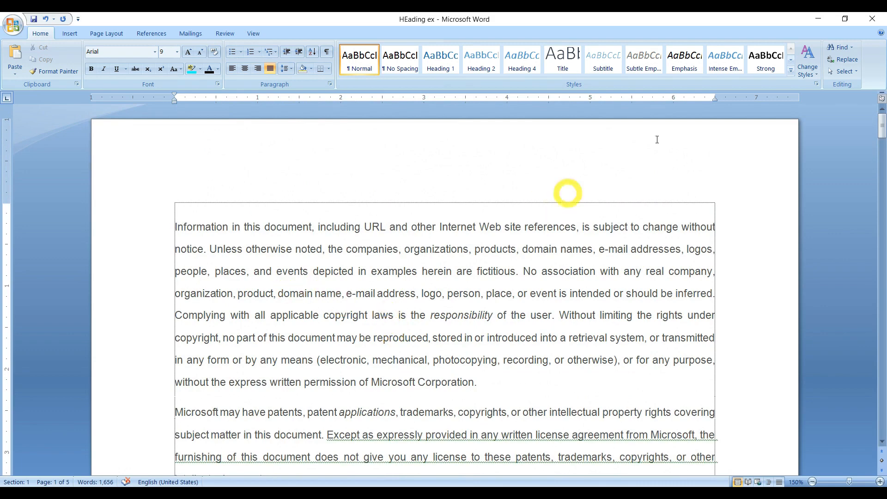
{"action": "left_click", "coordinate": [840, 52]}
{"action": "left_click_drag", "start_coordinate": [497, 229], "coordinate": [526, 151]}
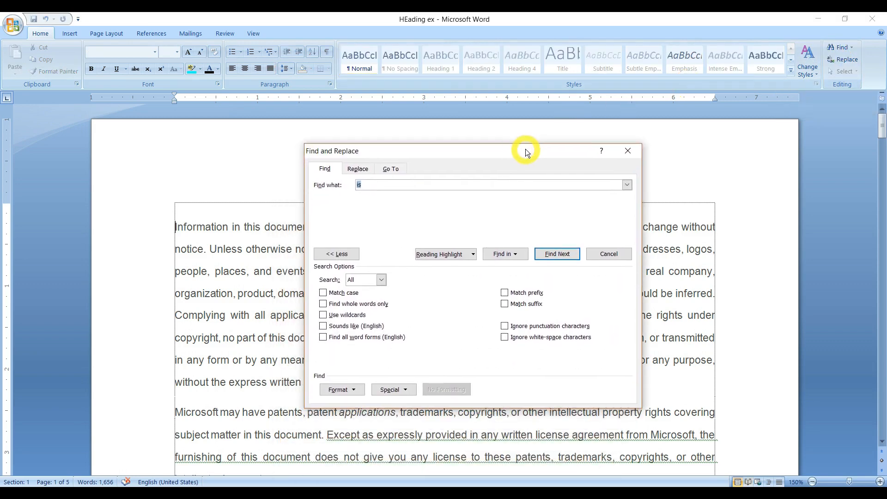
{"action": "left_click", "coordinate": [381, 188]}
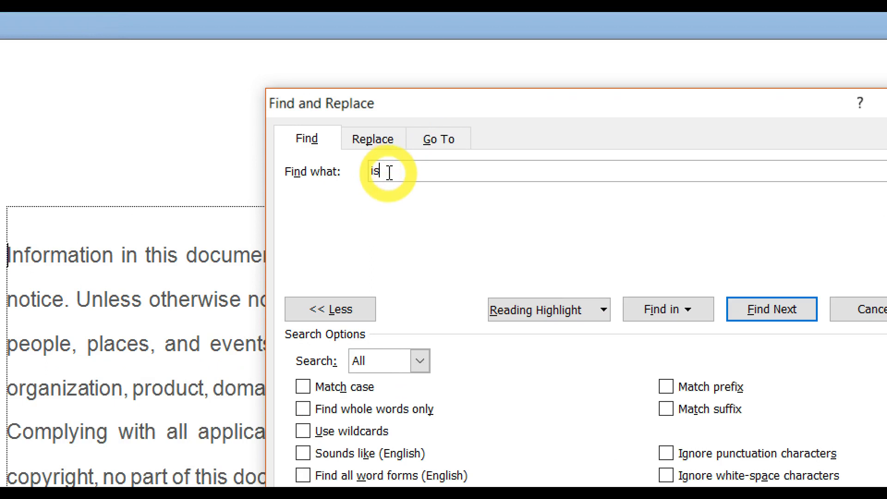
{"action": "key", "text": "BackSpace"}
{"action": "key", "text": "BackSpace"}
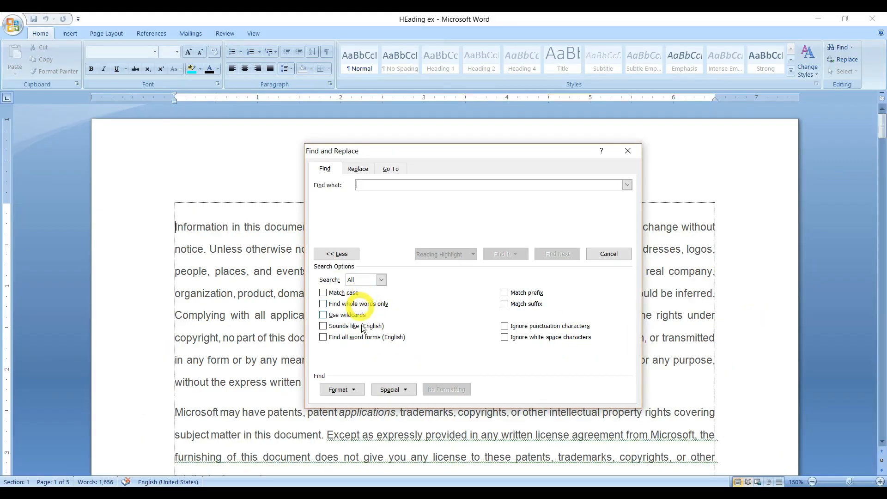
Set the search format to the Italic font style, leaving the search text empty
{"action": "left_click", "coordinate": [354, 391]}
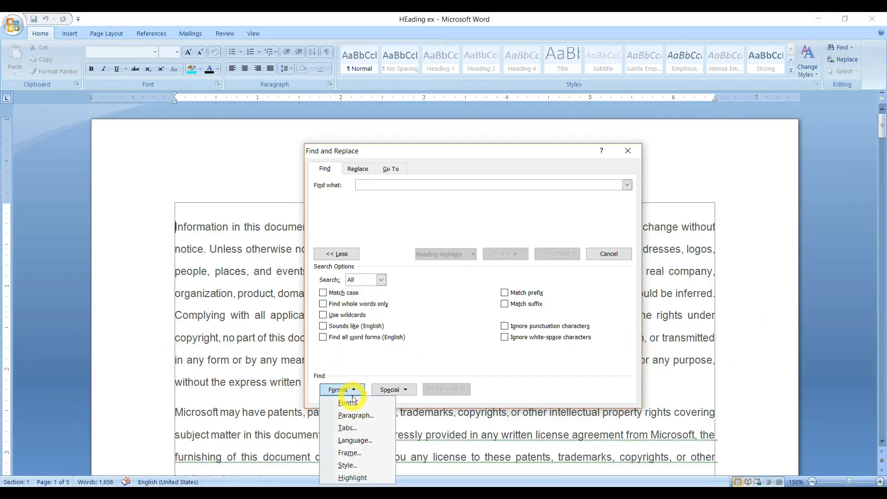
{"action": "left_click", "coordinate": [352, 402]}
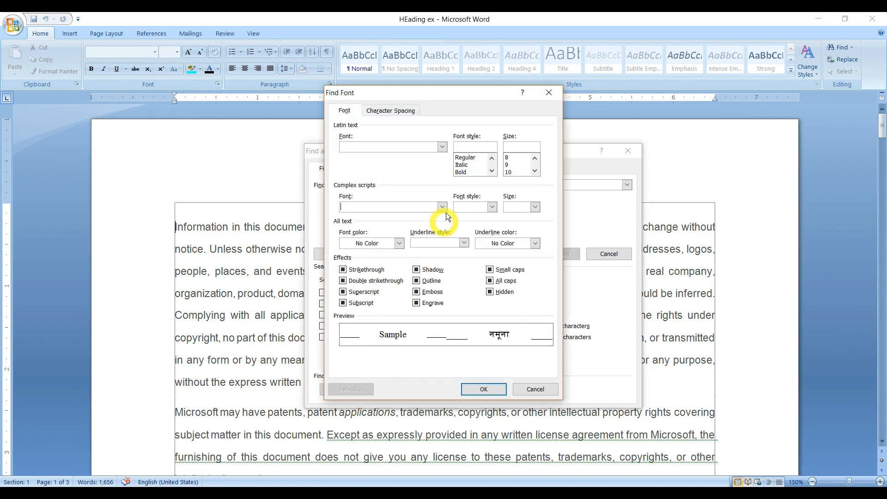
{"action": "left_click", "coordinate": [462, 165]}
{"action": "left_click", "coordinate": [483, 389]}
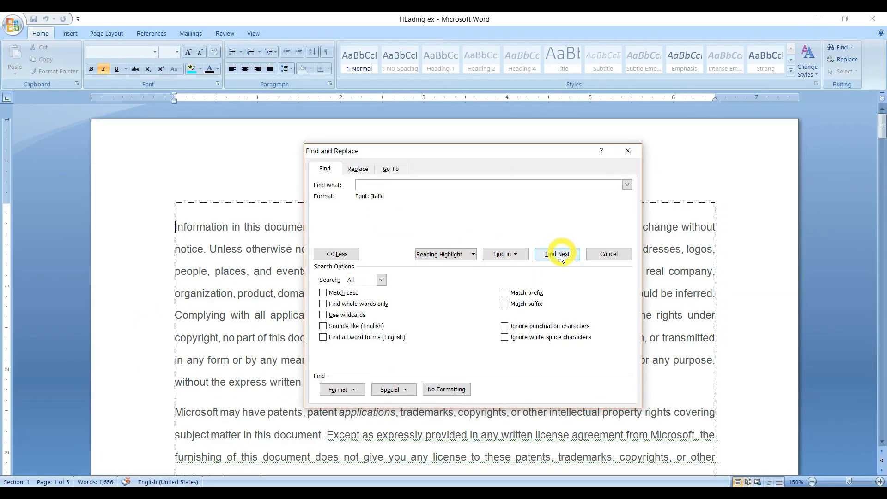
Go through the italic words from "responsibility" to "Internet", and close the Find and Replace dialog
{"action": "left_click", "coordinate": [559, 254]}
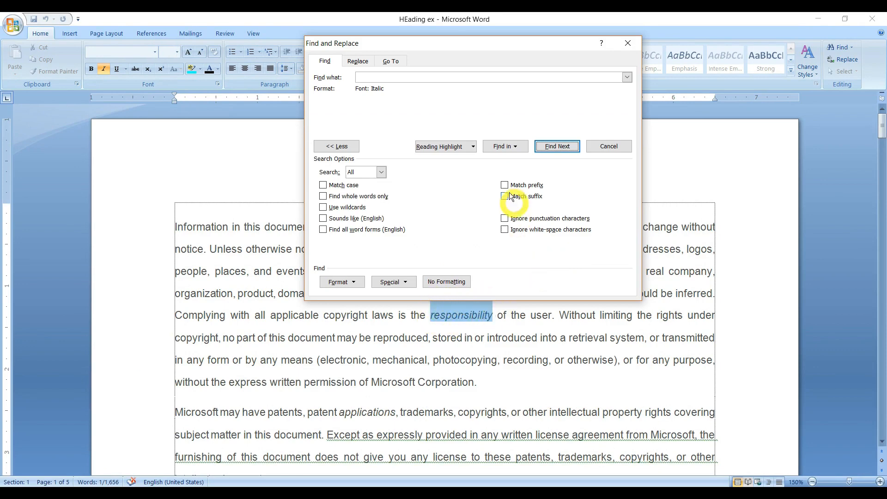
{"action": "left_click", "coordinate": [550, 148]}
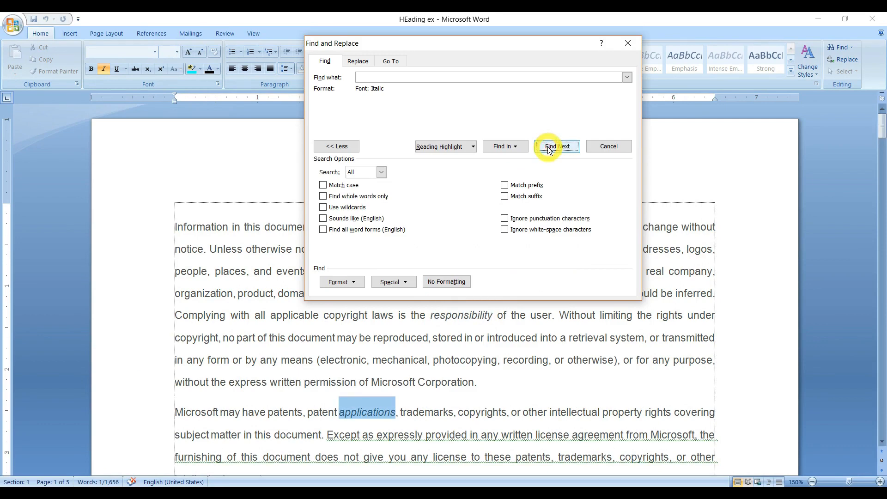
{"action": "left_click", "coordinate": [550, 148]}
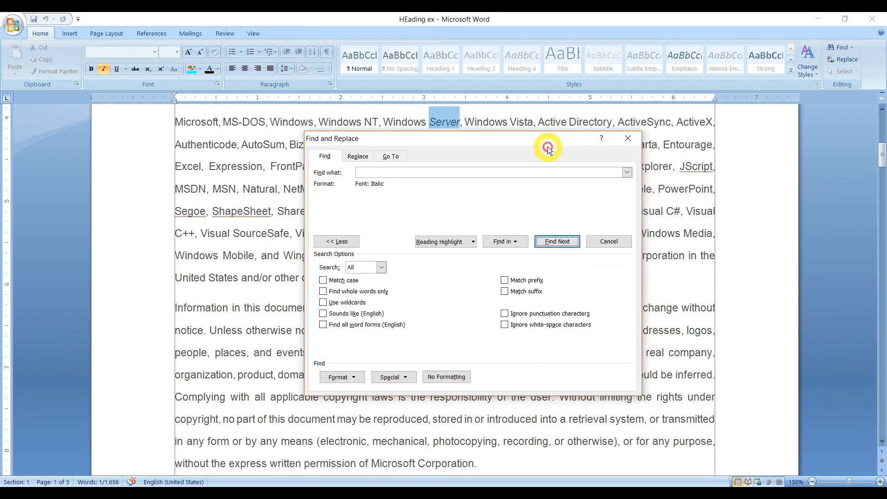
{"action": "left_click", "coordinate": [555, 243]}
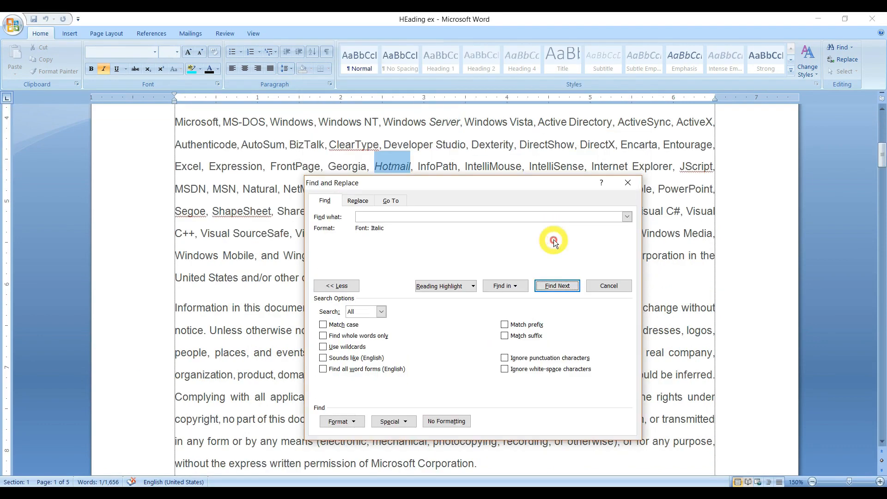
{"action": "left_click", "coordinate": [550, 287]}
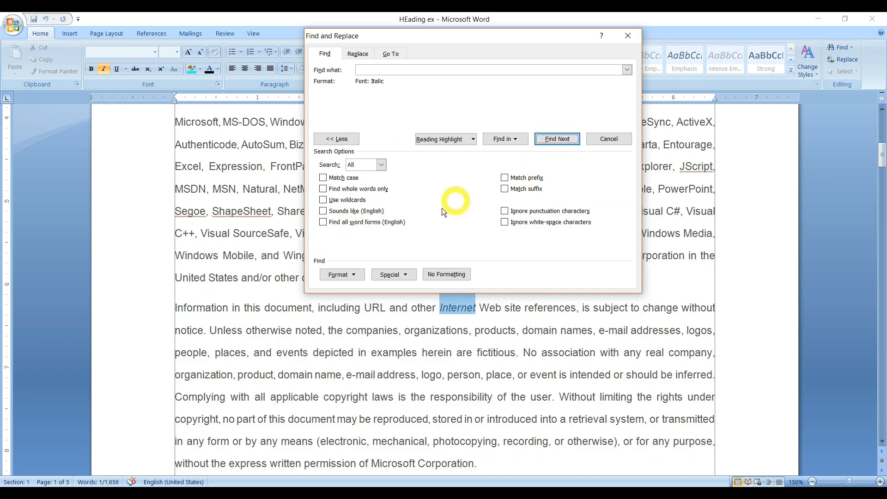
{"action": "left_click", "coordinate": [614, 140]}
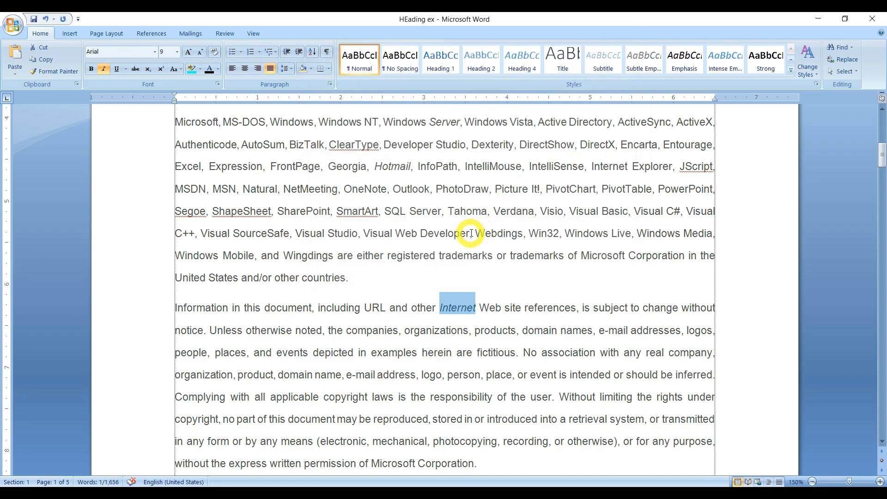
Return to the beginning of the document and set Replace to find "URL" and substitute "ACPL"
{"action": "left_click", "coordinate": [467, 233]}
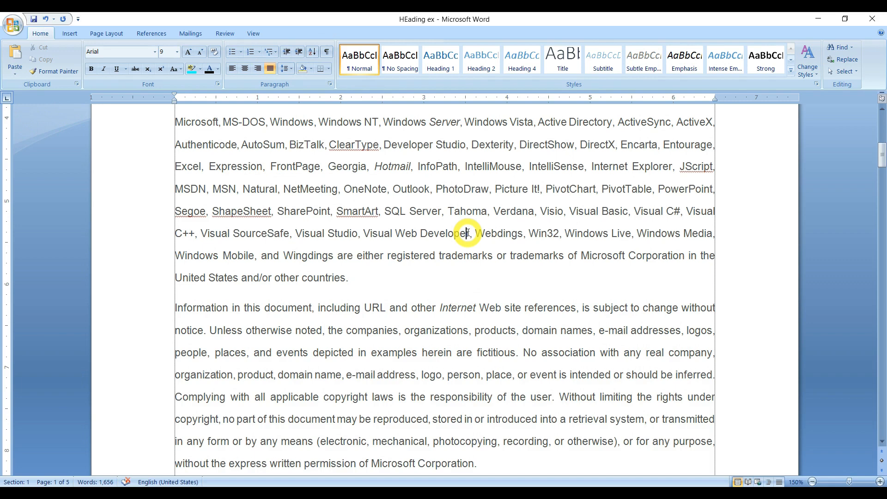
{"action": "key", "text": "ctrl+h"}
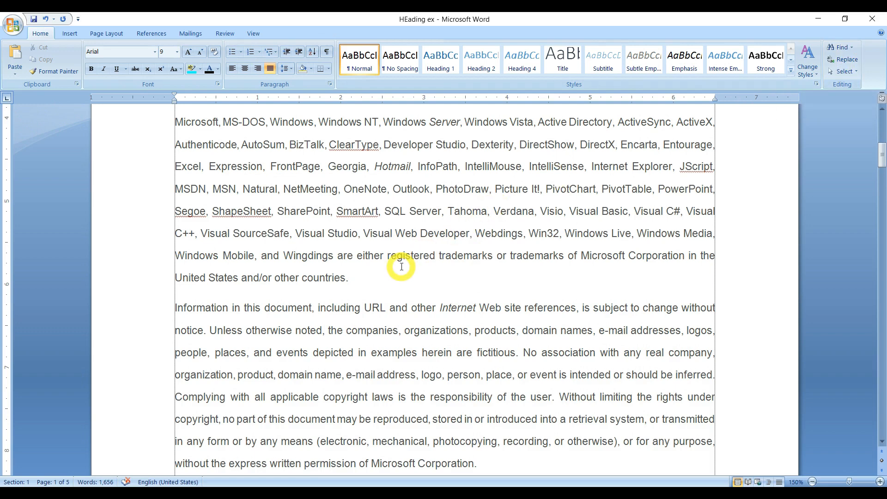
{"action": "key", "text": "ctrl+Home"}
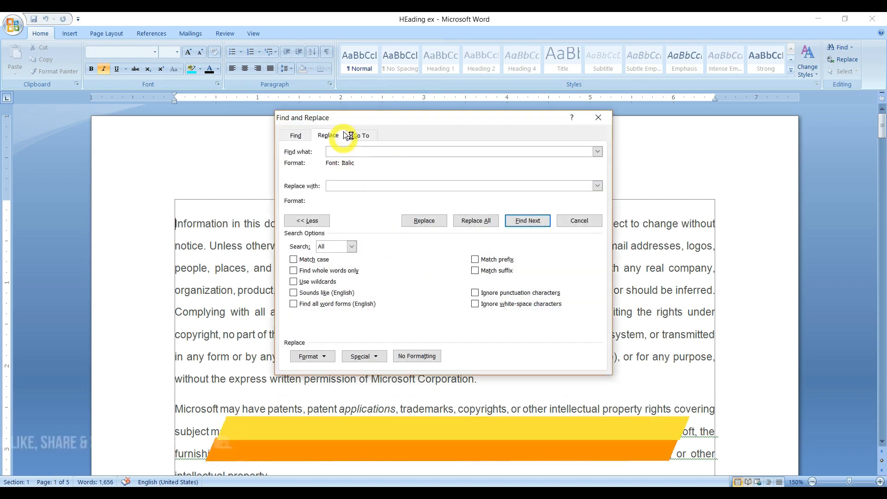
{"action": "left_click_drag", "start_coordinate": [346, 118], "coordinate": [406, 234]}
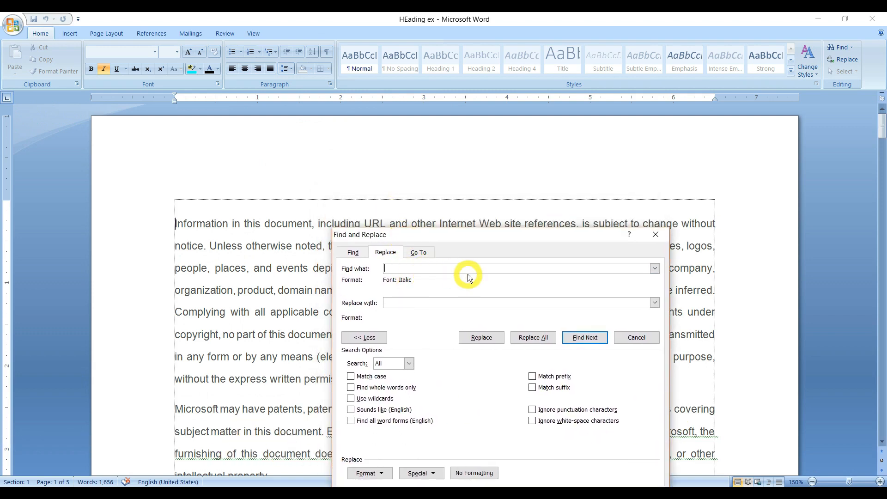
{"action": "type", "text": "URL"}
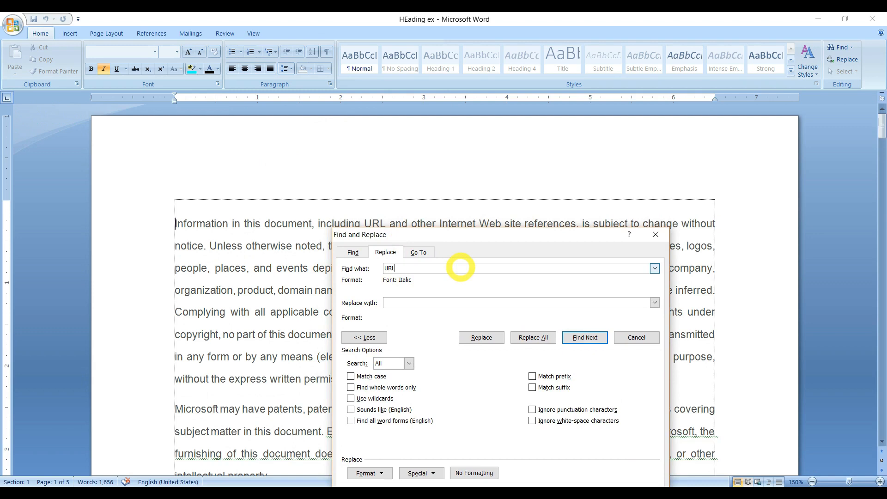
{"action": "left_click", "coordinate": [408, 304]}
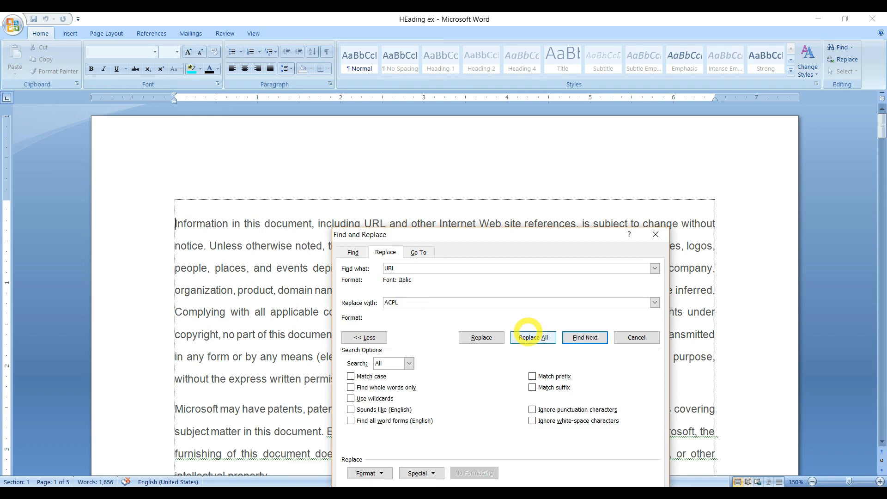
{"action": "double_click", "coordinate": [388, 268]}
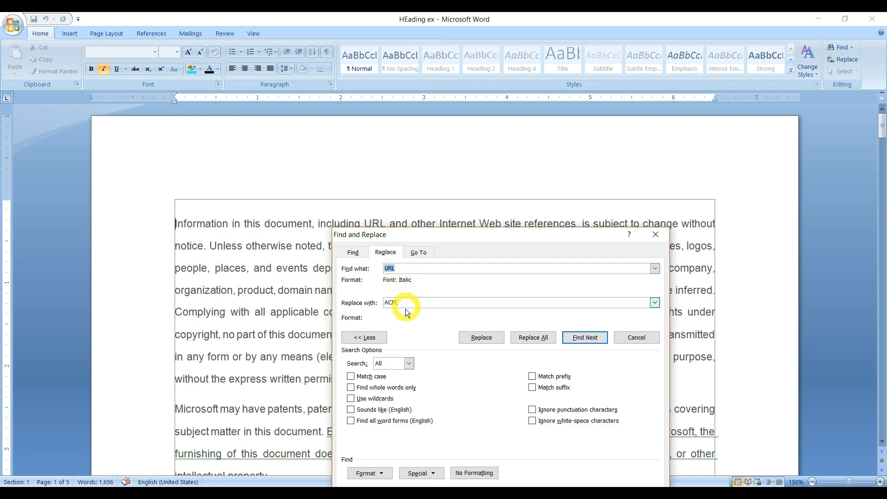
{"action": "left_click_drag", "start_coordinate": [401, 303], "coordinate": [380, 303]}
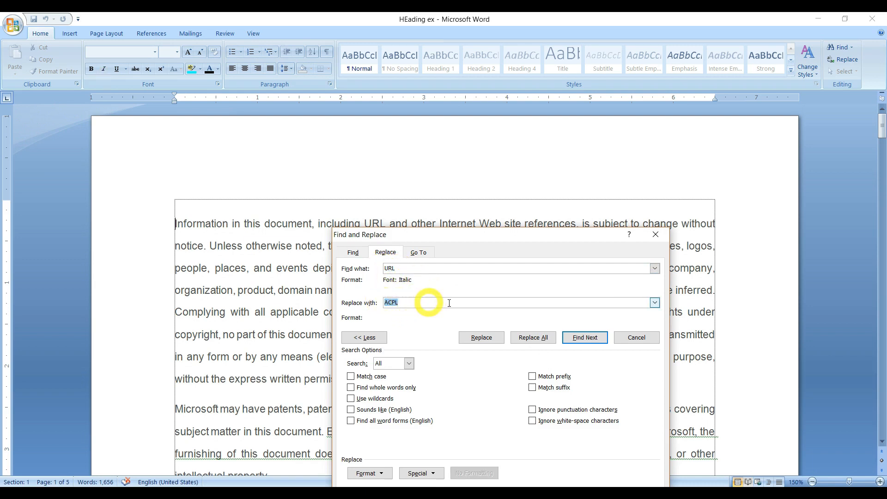
Try to replace "URL" with "ACPL" while the italic format is still part of the search
{"action": "left_click", "coordinate": [480, 340]}
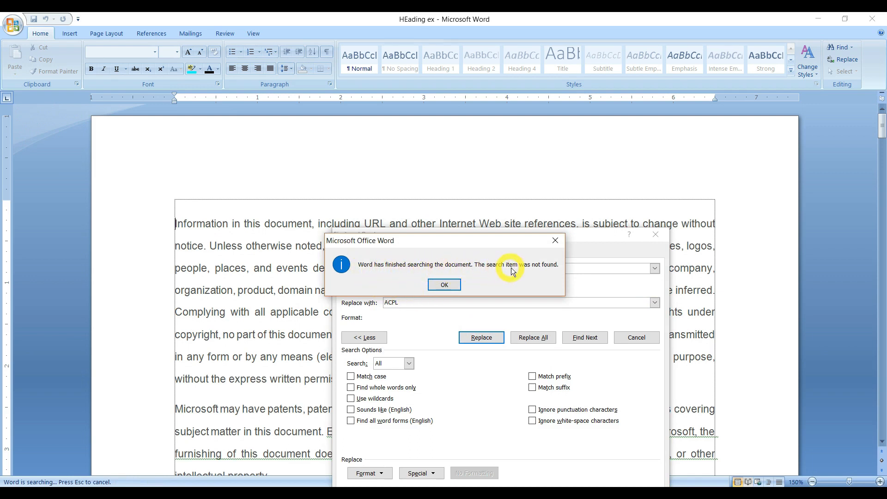
{"action": "left_click_drag", "start_coordinate": [507, 240], "coordinate": [528, 308]}
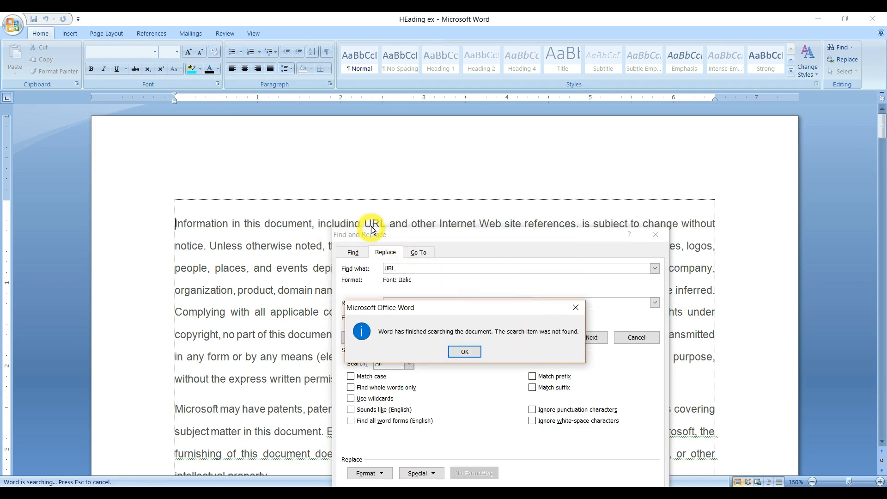
{"action": "left_click", "coordinate": [465, 352]}
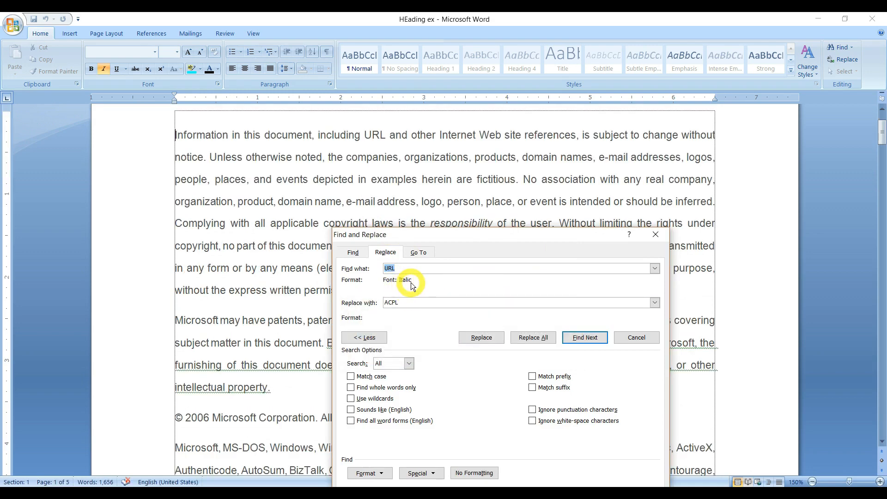
{"action": "left_click", "coordinate": [382, 476]}
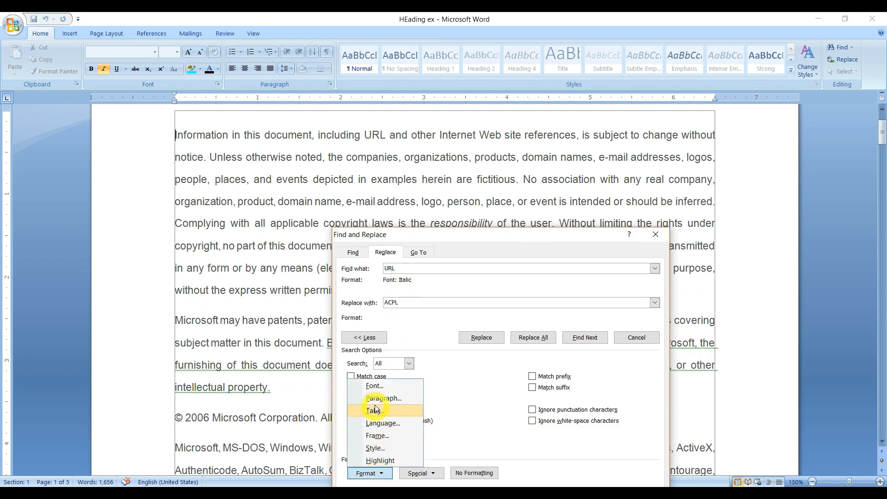
{"action": "left_click", "coordinate": [376, 390]}
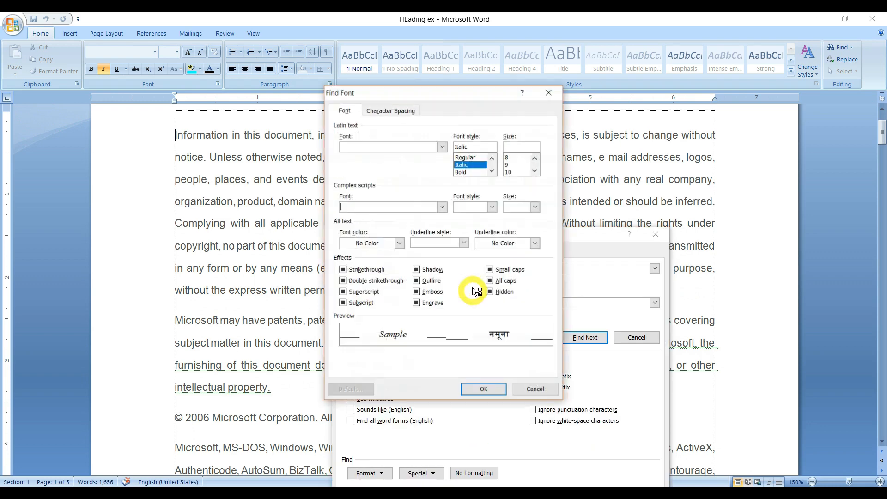
{"action": "left_click", "coordinate": [534, 389]}
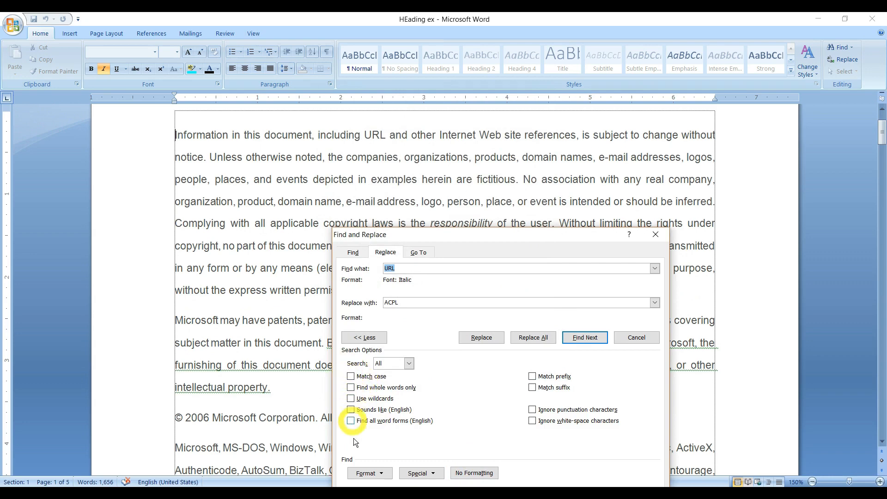
{"action": "left_click", "coordinate": [371, 473]}
{"action": "left_click", "coordinate": [483, 472]}
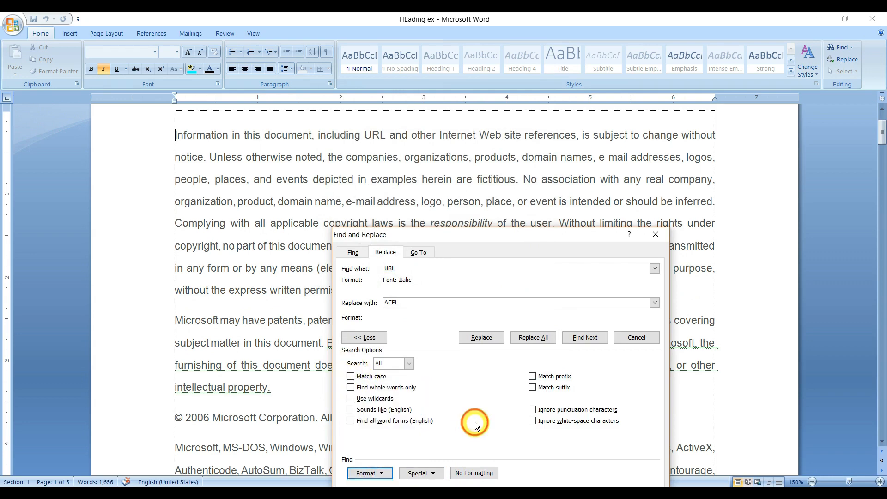
Remove the italic format from the search and replace the first "URL" with "ACPL"
{"action": "left_click", "coordinate": [476, 476]}
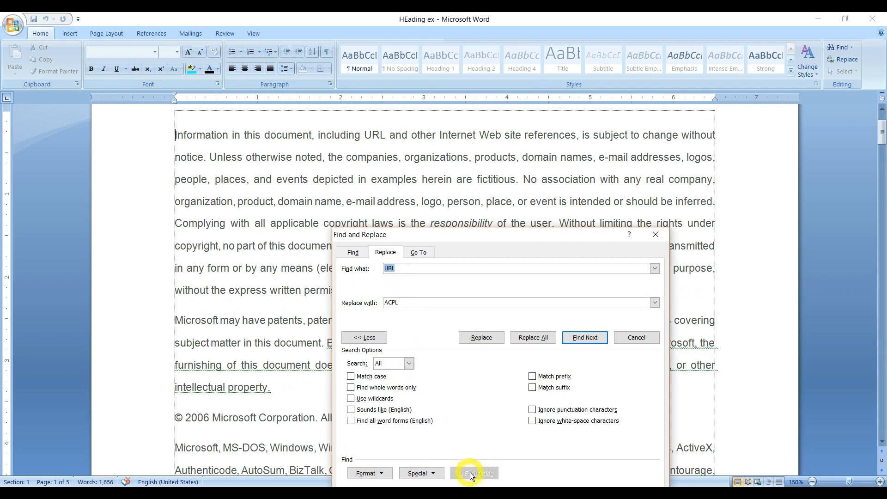
{"action": "left_click", "coordinate": [410, 271]}
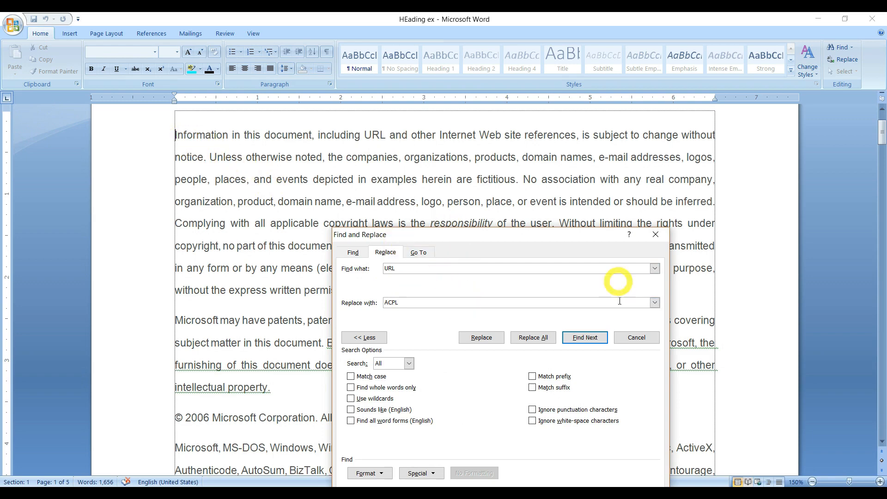
{"action": "left_click", "coordinate": [583, 333]}
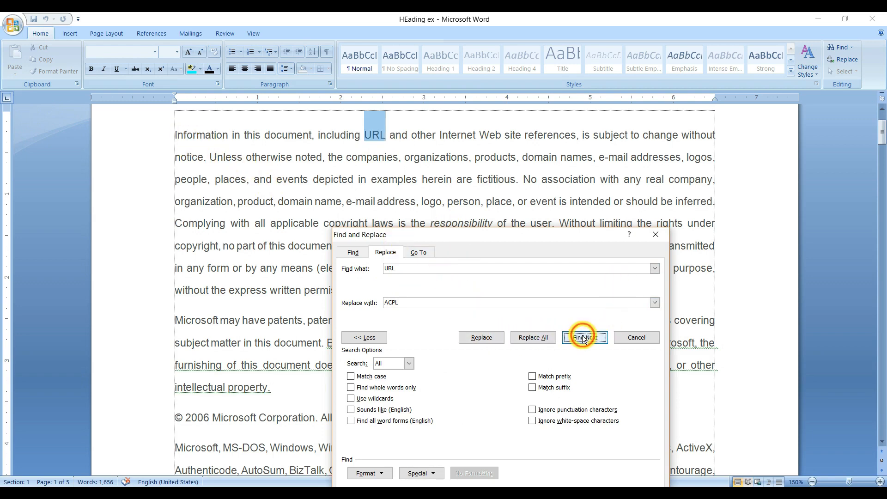
{"action": "left_click", "coordinate": [498, 338]}
{"action": "left_click", "coordinate": [482, 338]}
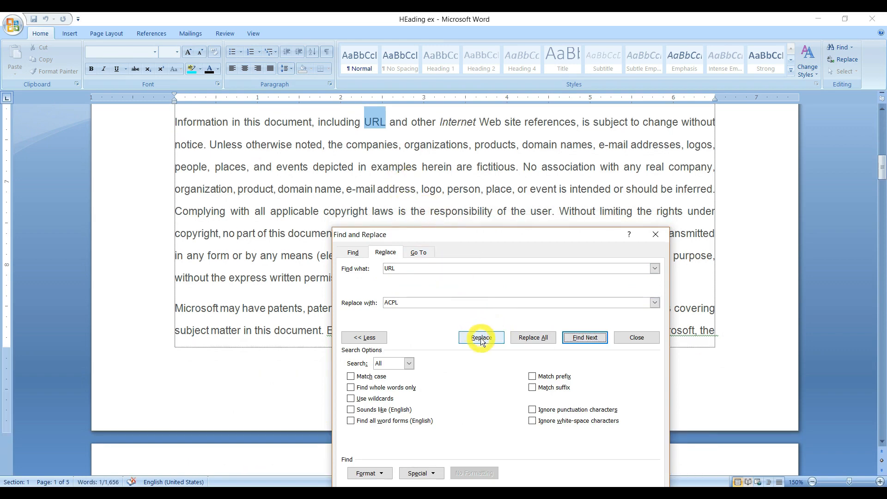
Replace all remaining occurrences of "URL" with "ACPL" and close the Find and Replace dialog
{"action": "left_click", "coordinate": [524, 338]}
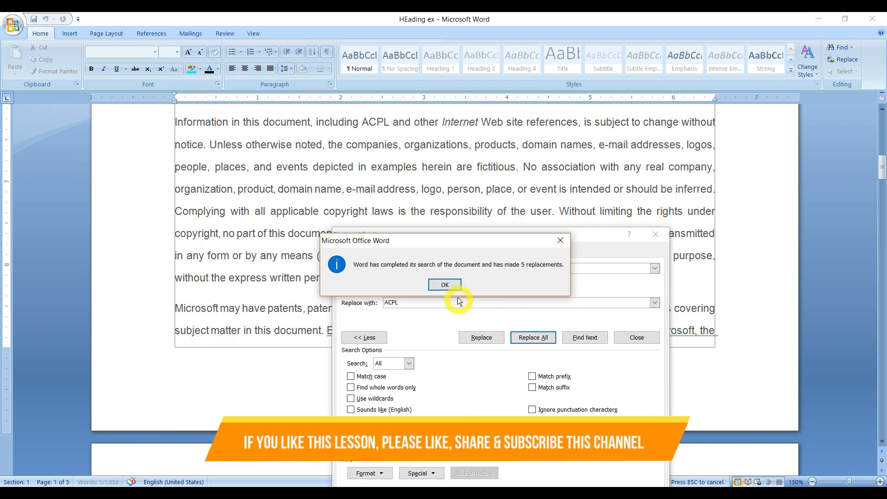
{"action": "left_click", "coordinate": [448, 288]}
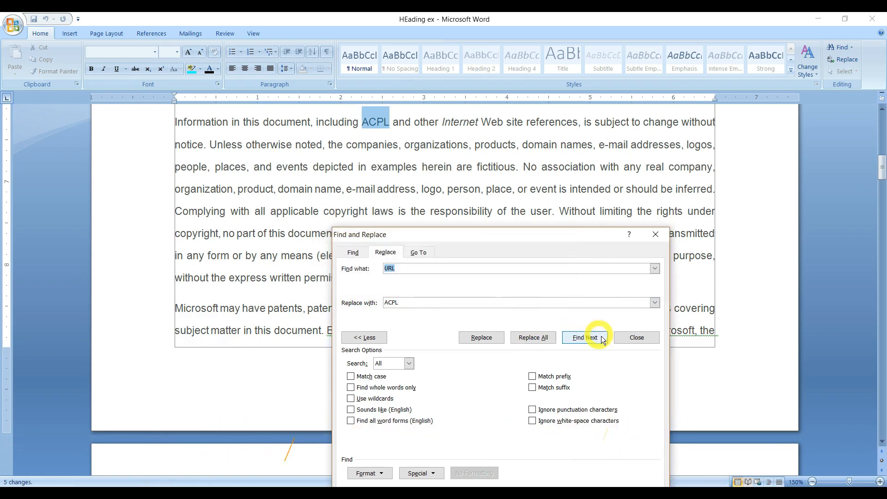
{"action": "left_click", "coordinate": [629, 337]}
Check the places in the document where "ACPL" has replaced "URL", ending back at the first page
{"action": "scroll", "coordinate": [460, 268], "scroll_direction": "up", "scroll_amount": 10}
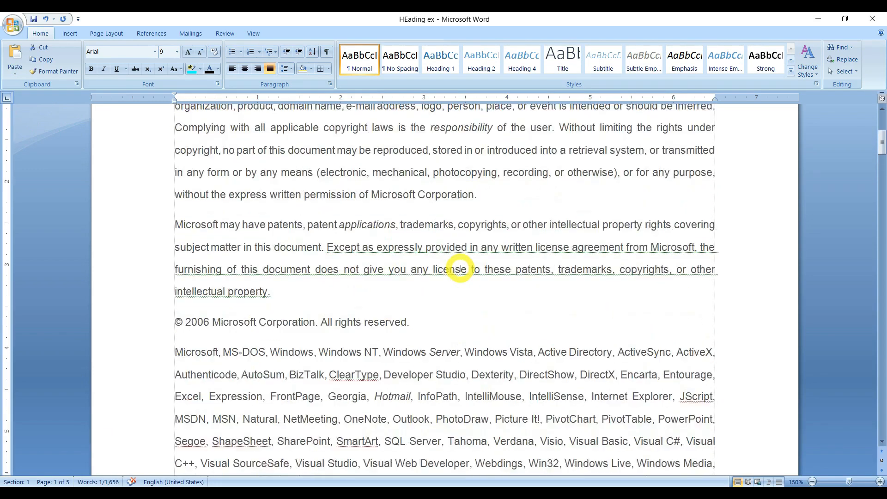
{"action": "left_click", "coordinate": [376, 229]}
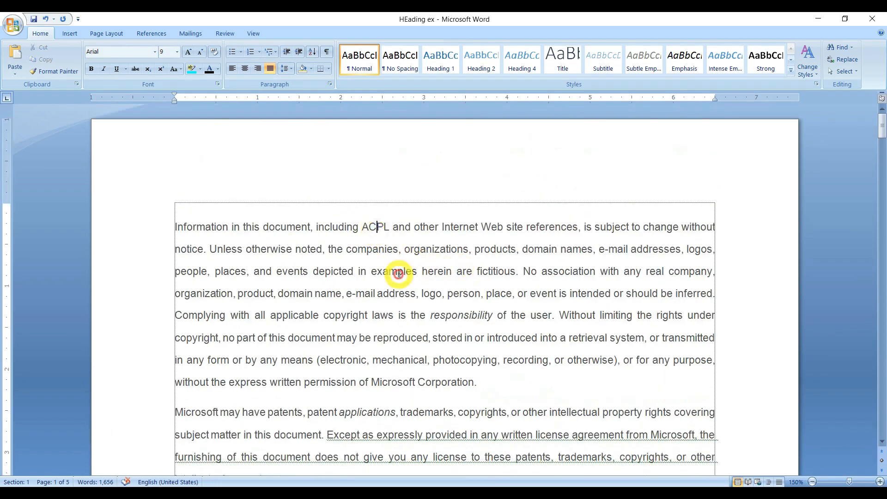
{"action": "scroll", "coordinate": [396, 297], "scroll_direction": "down", "scroll_amount": 5}
{"action": "scroll", "coordinate": [403, 324], "scroll_direction": "down", "scroll_amount": 2}
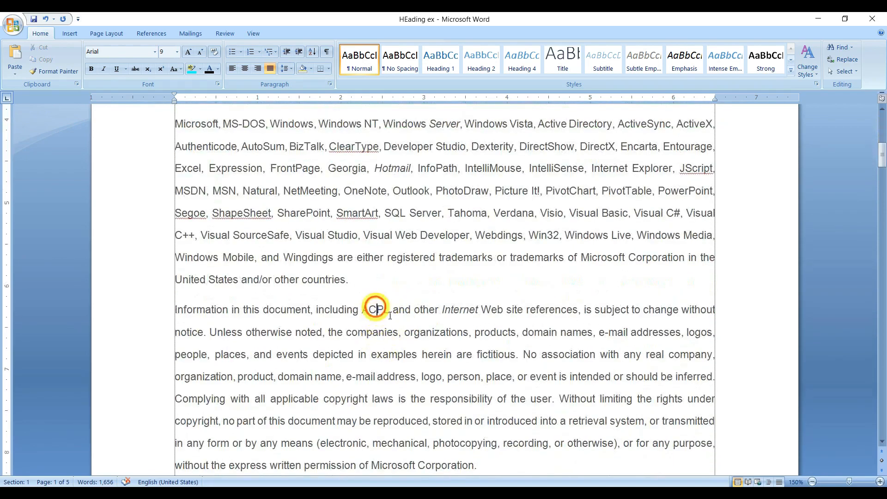
{"action": "scroll", "coordinate": [420, 320], "scroll_direction": "down", "scroll_amount": 6}
{"action": "scroll", "coordinate": [421, 323], "scroll_direction": "up", "scroll_amount": 8}
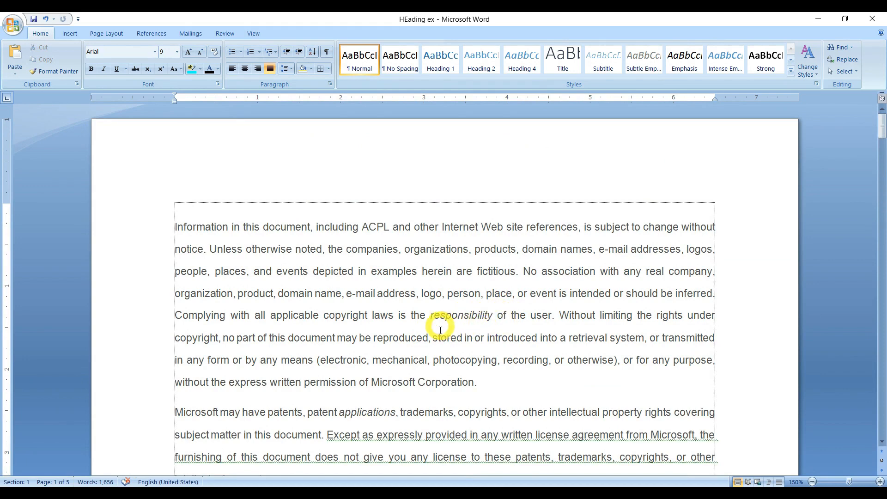
{"action": "left_click", "coordinate": [584, 310]}
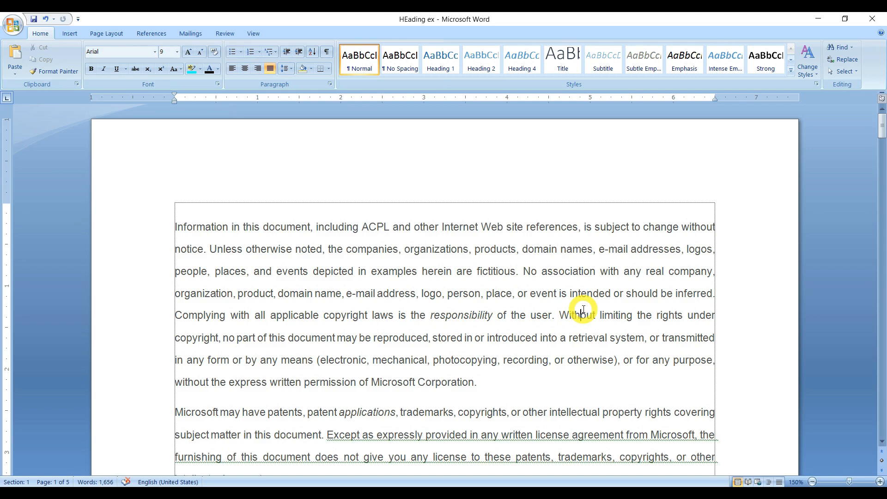
{"action": "left_click", "coordinate": [390, 269]}
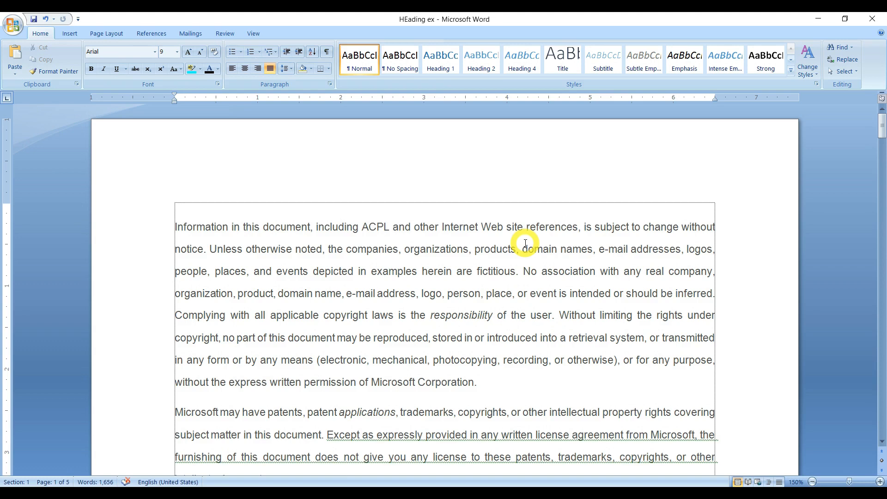
{"action": "left_click_drag", "start_coordinate": [428, 316], "coordinate": [496, 321]}
{"action": "left_click", "coordinate": [470, 339]}
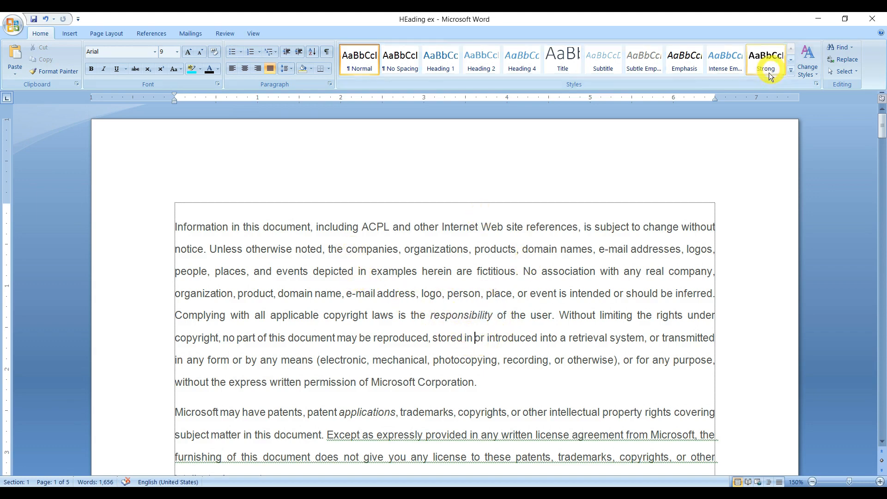
Reopen the Replace dialog and clear the old search text "URL"
{"action": "left_click", "coordinate": [841, 65]}
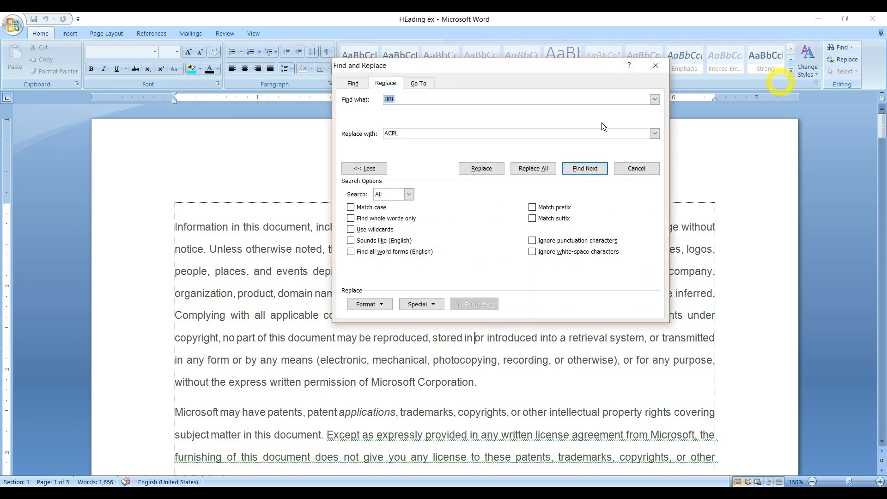
{"action": "left_click", "coordinate": [395, 103]}
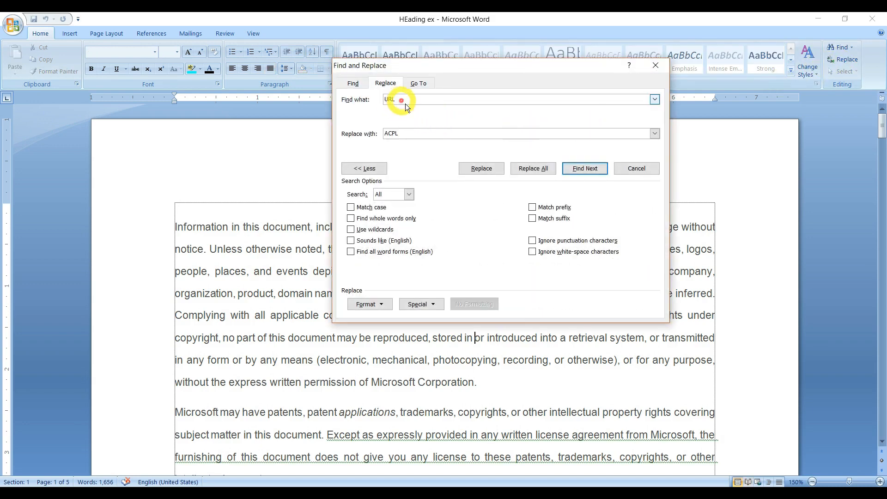
{"action": "key", "text": "BackSpace"}
{"action": "key", "text": "BackSpace"}
{"action": "key", "text": "BackSpace"}
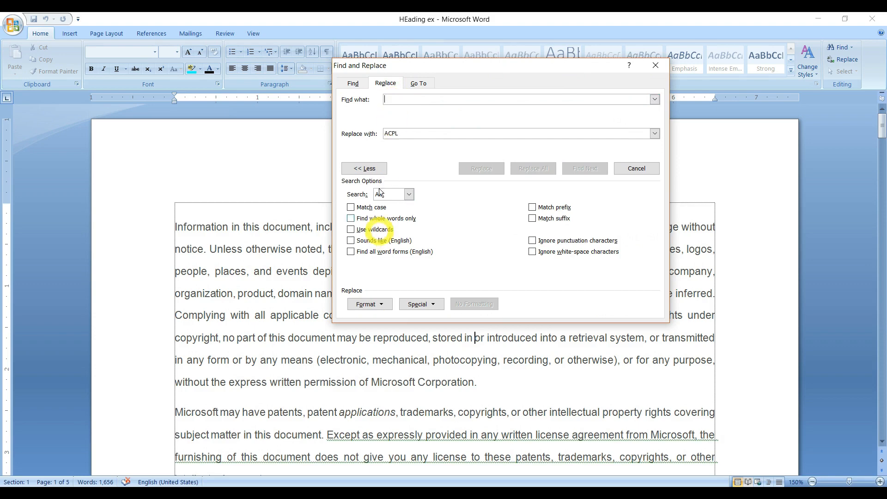
{"action": "left_click", "coordinate": [396, 101]}
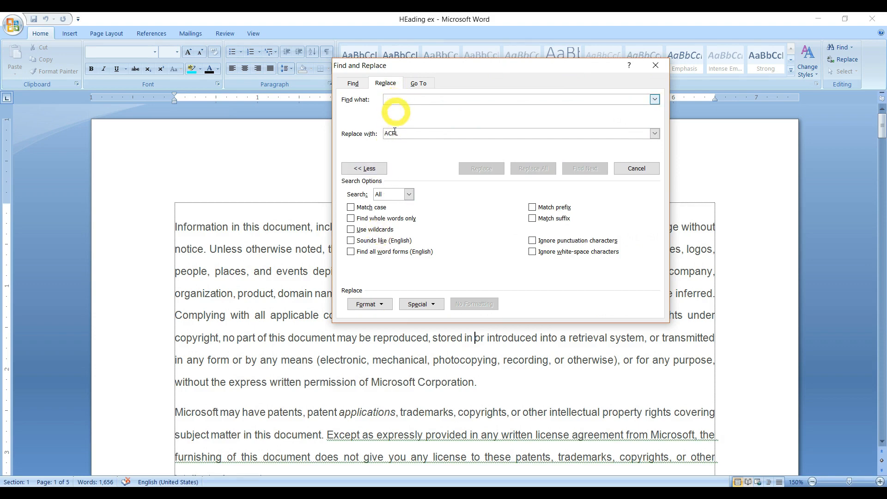
Set the search format to the Italic font style, leaving the search text empty
{"action": "left_click", "coordinate": [383, 304]}
{"action": "left_click", "coordinate": [378, 318]}
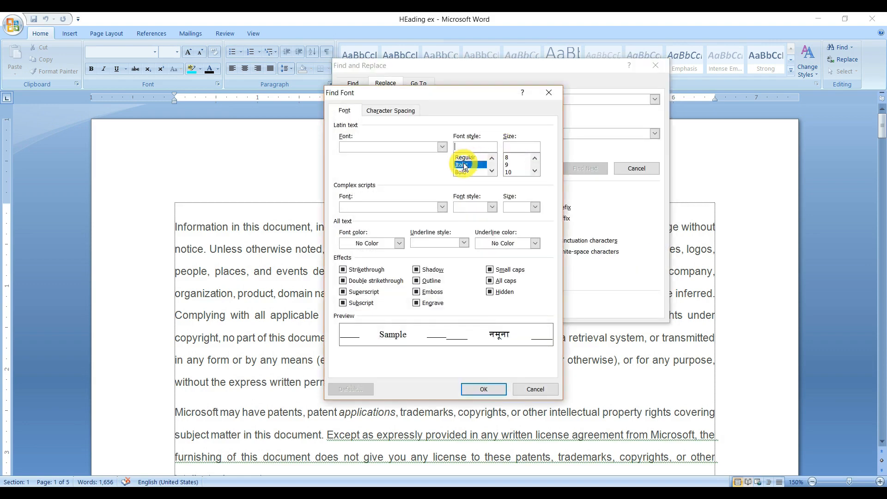
{"action": "left_click", "coordinate": [481, 389]}
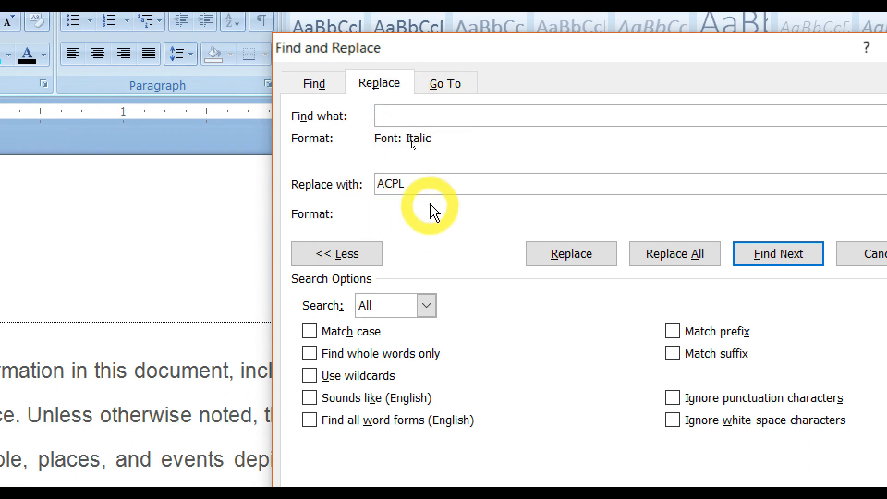
Clear the replacement text "ACPL" and set the replacement format's font style to Bold Italic
{"action": "left_click_drag", "start_coordinate": [416, 183], "coordinate": [372, 182]}
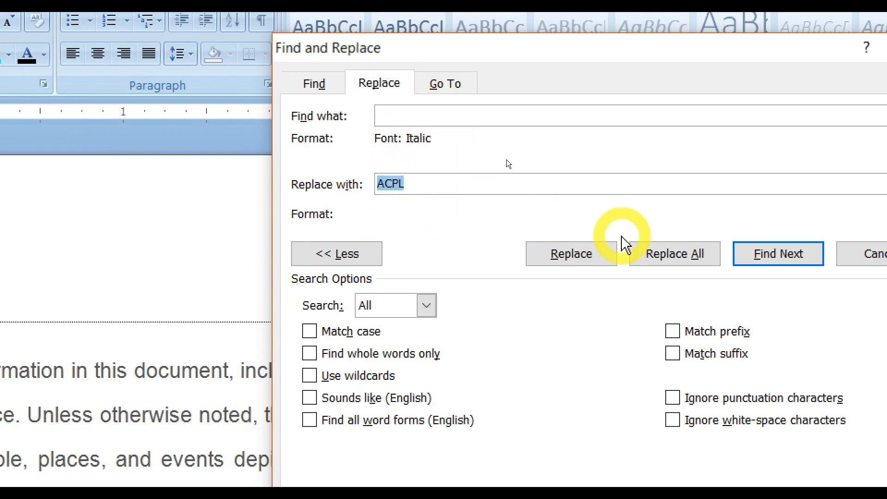
{"action": "key", "text": "Delete"}
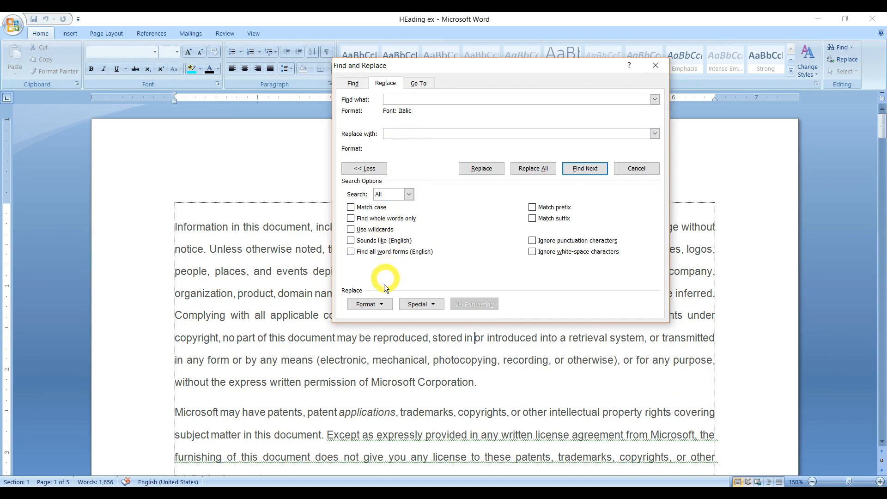
{"action": "left_click", "coordinate": [382, 304]}
{"action": "left_click", "coordinate": [382, 317]}
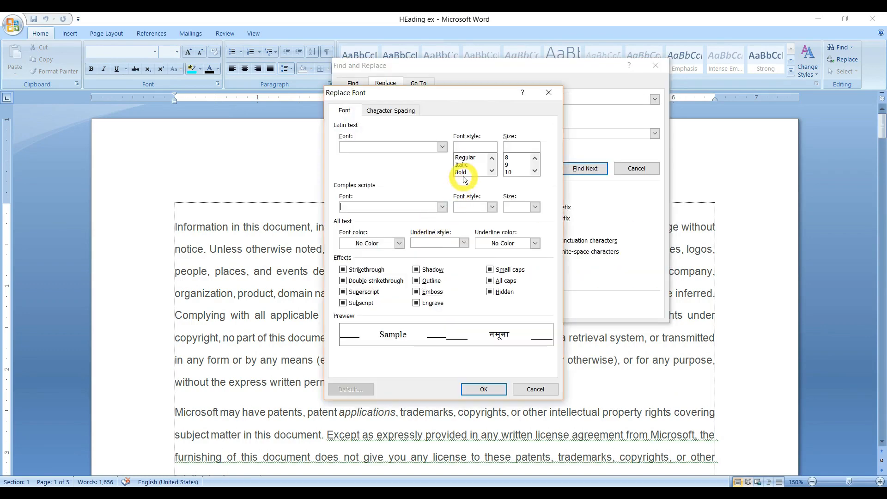
{"action": "left_click", "coordinate": [492, 171]}
{"action": "left_click", "coordinate": [492, 171]}
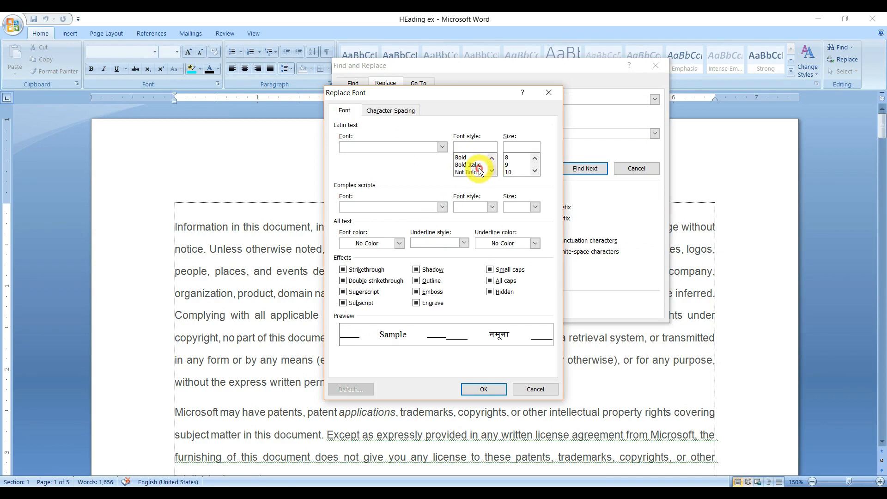
{"action": "left_click", "coordinate": [477, 165]}
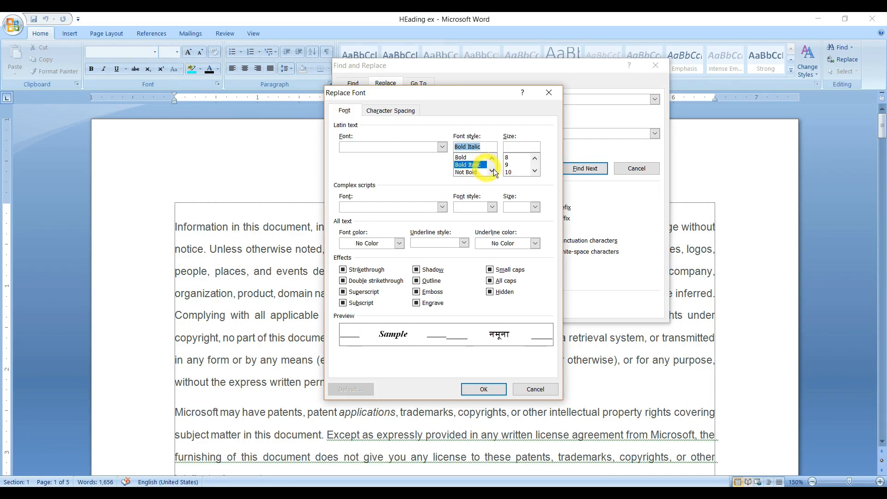
Set the replacement font color to red with a single underline, and accept the font settings
{"action": "left_click", "coordinate": [401, 243]}
{"action": "left_click", "coordinate": [356, 341]}
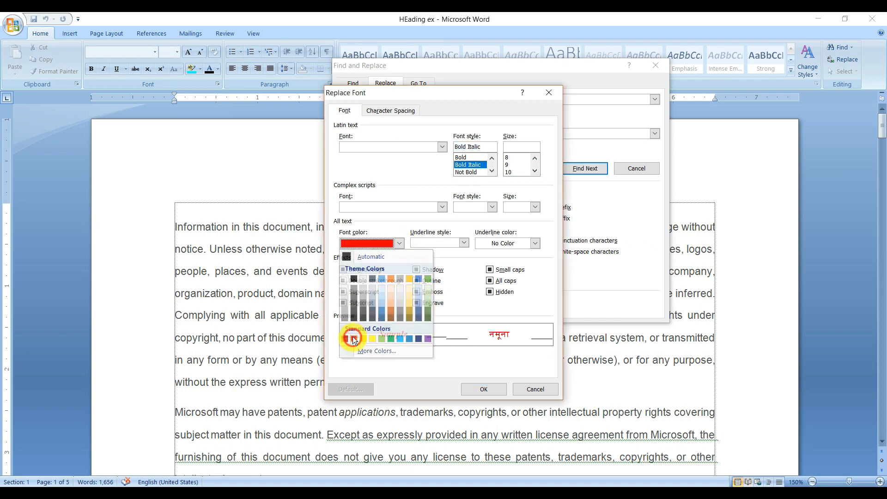
{"action": "left_click", "coordinate": [463, 244]}
{"action": "left_click", "coordinate": [435, 267]}
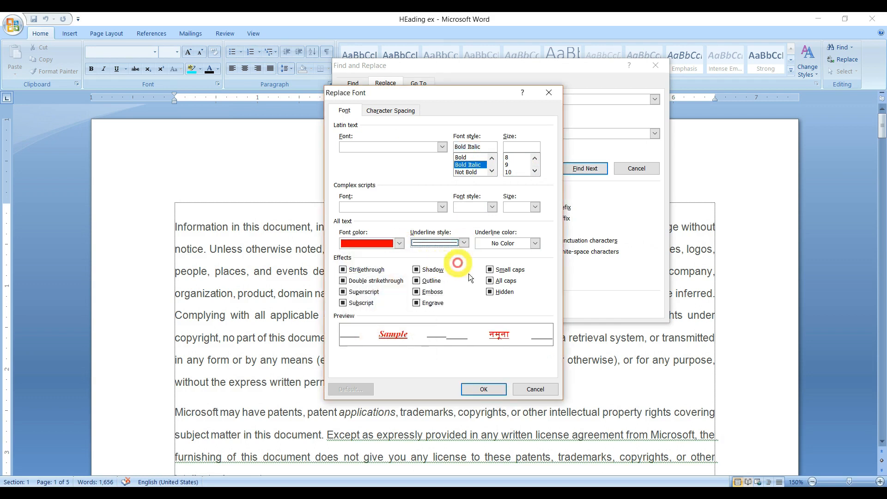
{"action": "left_click", "coordinate": [484, 389]}
Apply the replacement formatting to all italic text in the document, leaving both text entries empty, and close the Find and Replace dialog
{"action": "left_click", "coordinate": [410, 103]}
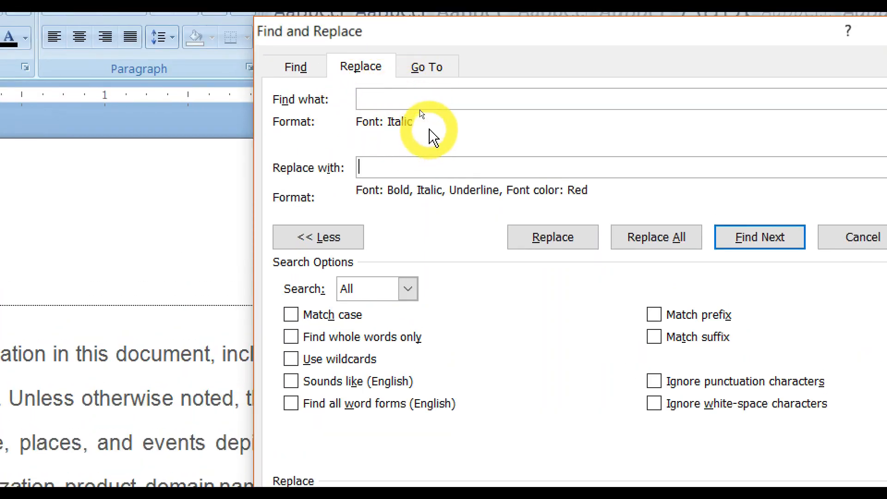
{"action": "left_click", "coordinate": [361, 172]}
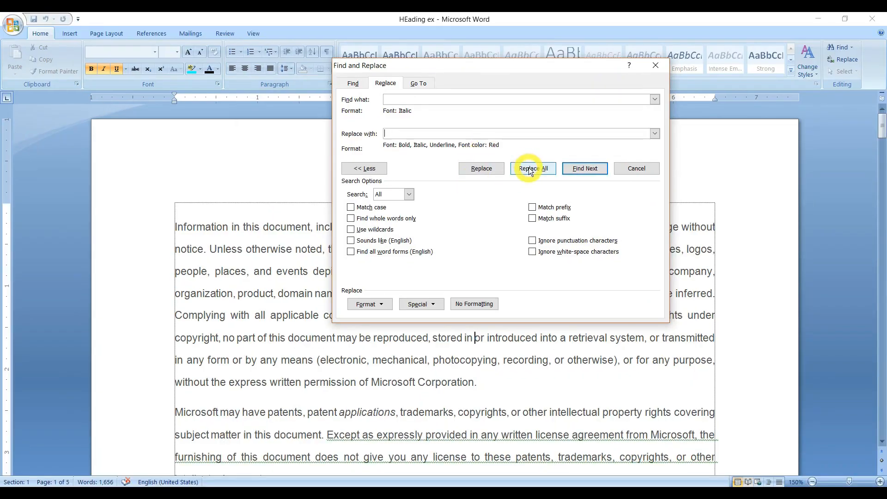
{"action": "left_click", "coordinate": [530, 170]}
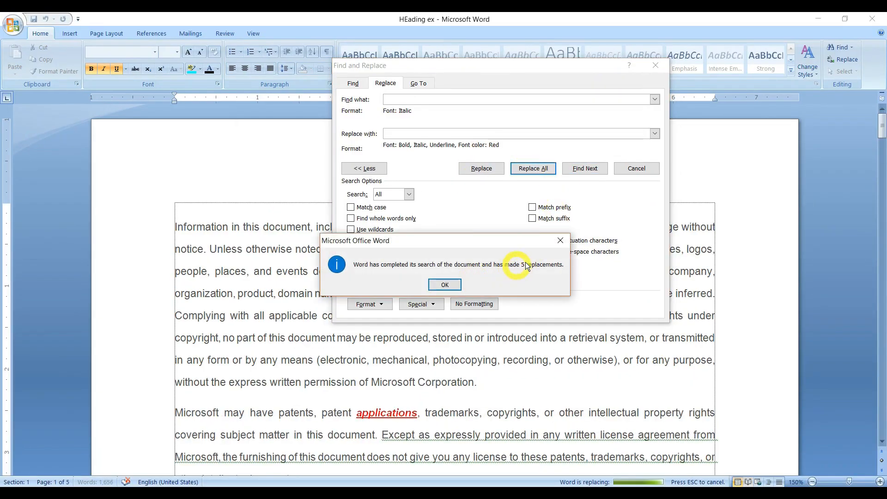
{"action": "left_click", "coordinate": [446, 284]}
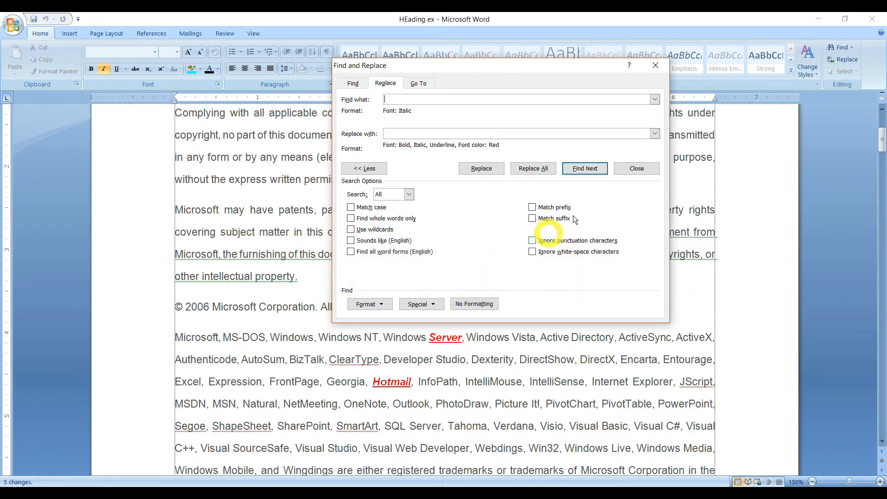
{"action": "left_click", "coordinate": [634, 170]}
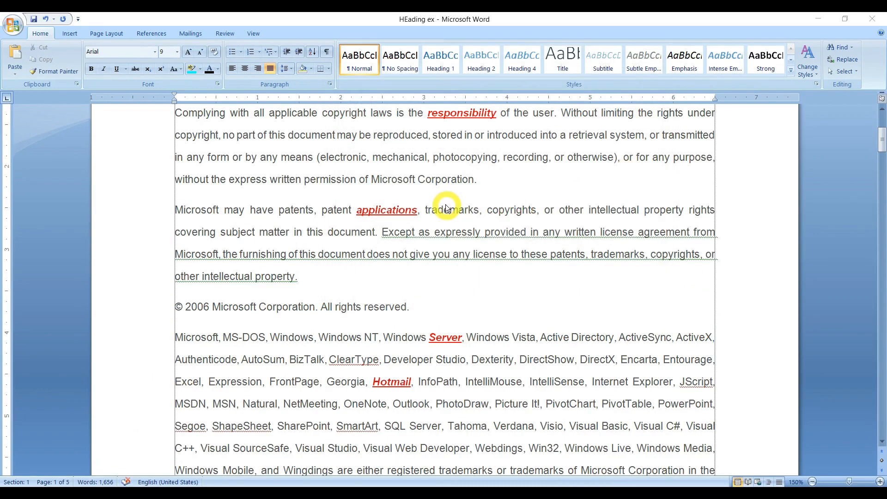
Check the reformatted italic words through the document, ending back at the start of the first page
{"action": "scroll", "coordinate": [447, 209], "scroll_direction": "up", "scroll_amount": 3}
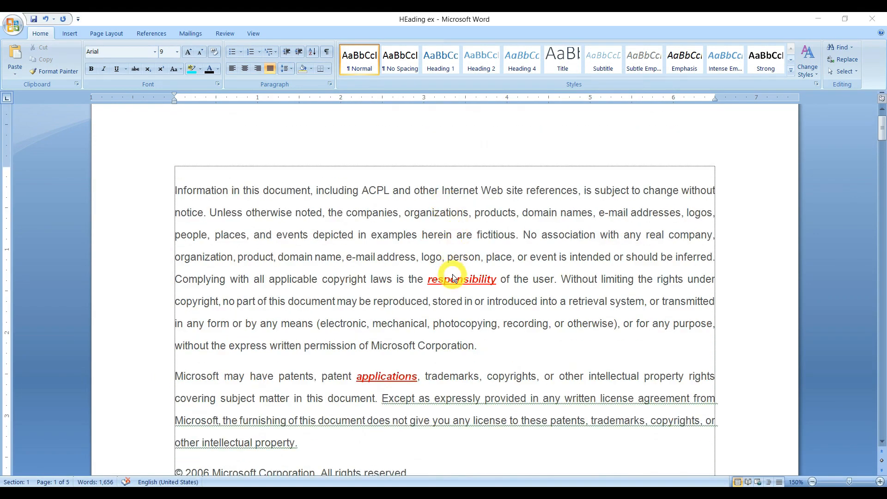
{"action": "scroll", "coordinate": [453, 274], "scroll_direction": "down", "scroll_amount": 4}
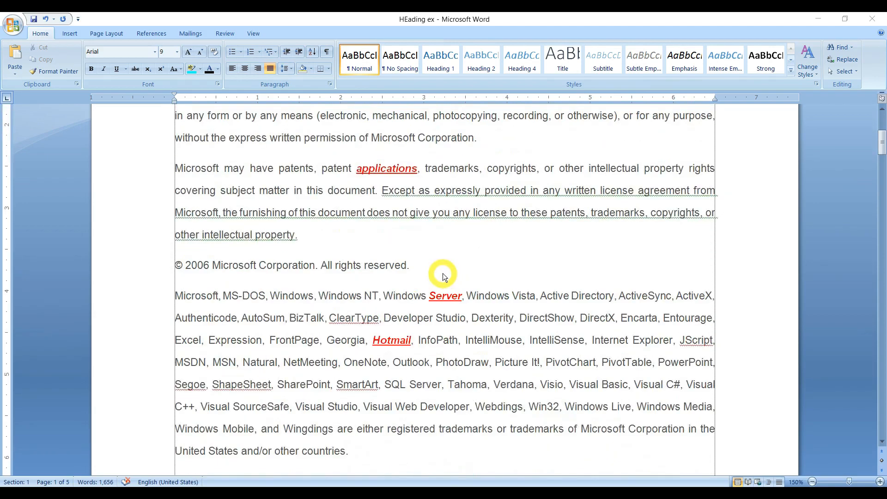
{"action": "scroll", "coordinate": [443, 273], "scroll_direction": "down", "scroll_amount": 6}
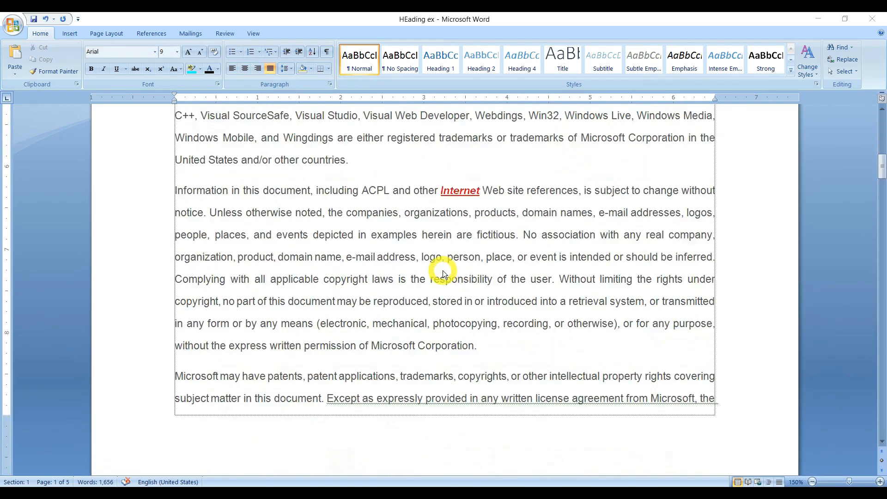
{"action": "scroll", "coordinate": [443, 270], "scroll_direction": "up", "scroll_amount": 2}
{"action": "scroll", "coordinate": [439, 261], "scroll_direction": "up", "scroll_amount": 4}
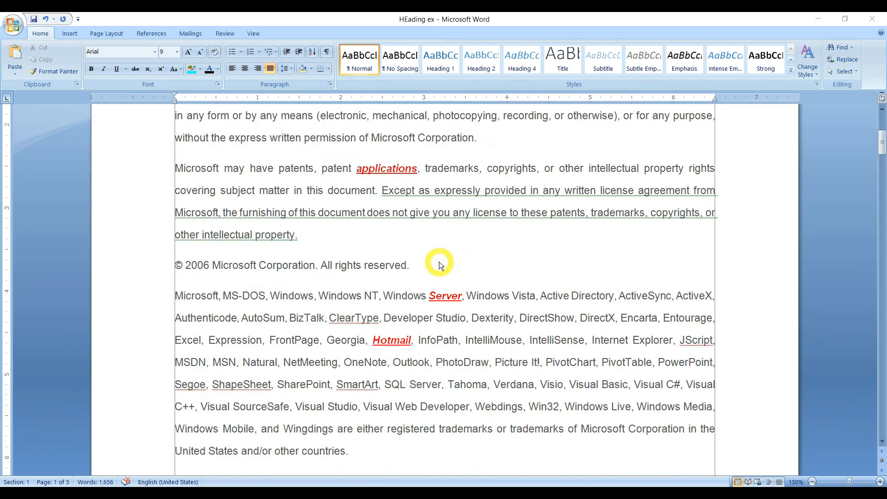
{"action": "scroll", "coordinate": [432, 246], "scroll_direction": "up", "scroll_amount": 5}
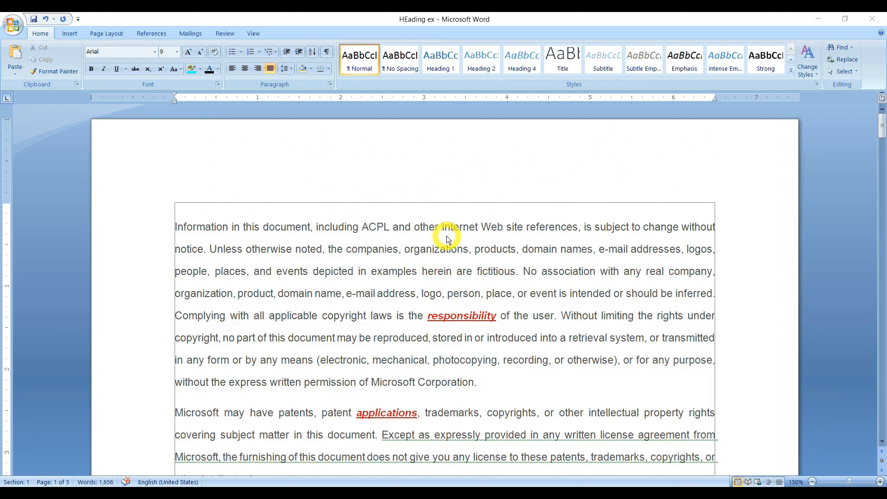
Use Go To to jump to page 3 of the document
{"action": "left_click", "coordinate": [853, 47]}
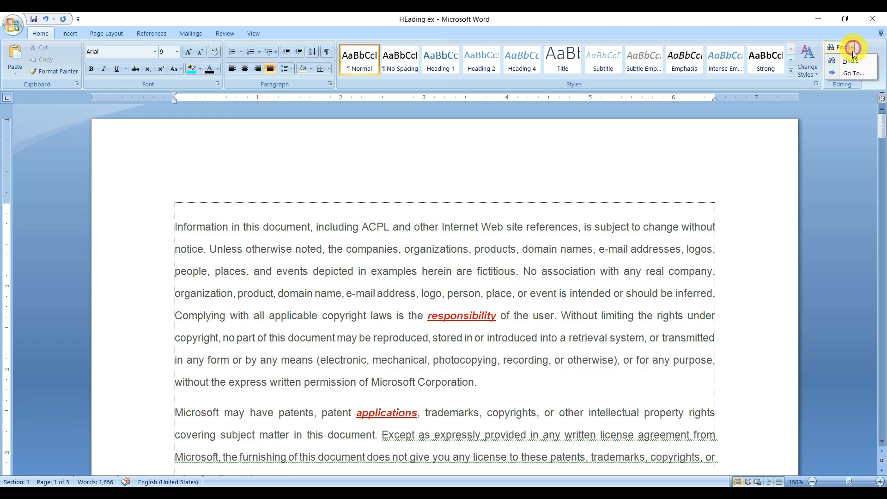
{"action": "key", "text": "ctrl+g"}
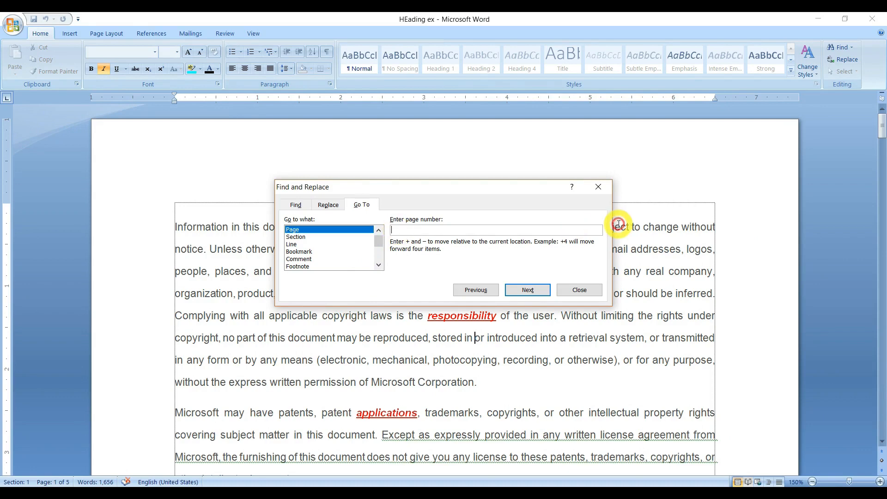
{"action": "type", "text": "3"}
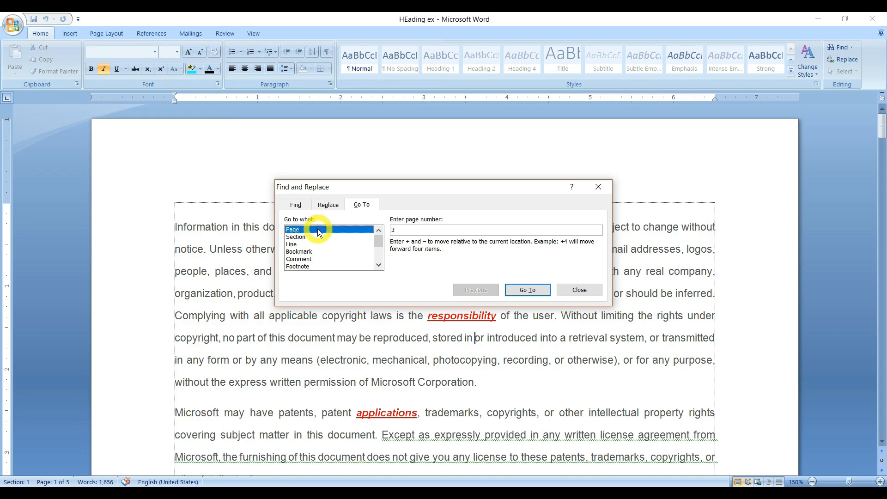
{"action": "left_click", "coordinate": [527, 289]}
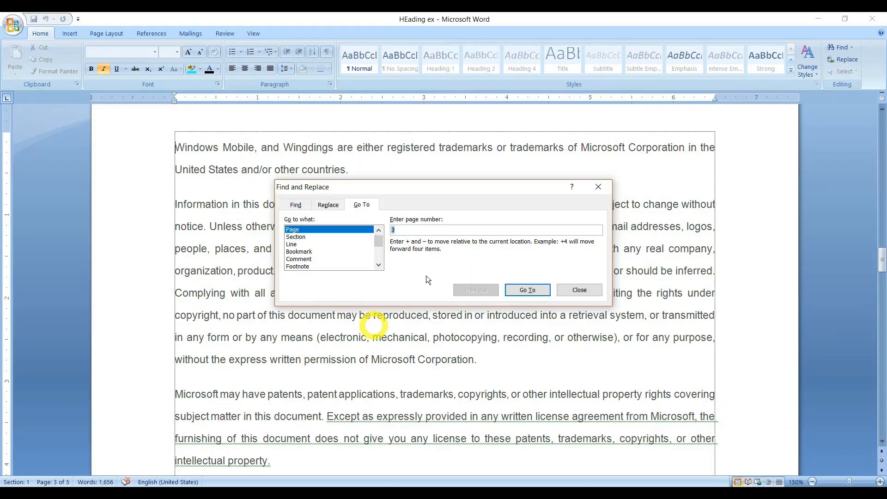
Clear the page number and look through the Section, Line, Bookmark, Comment and Footnote targets, ending back on Page
{"action": "left_click", "coordinate": [402, 229]}
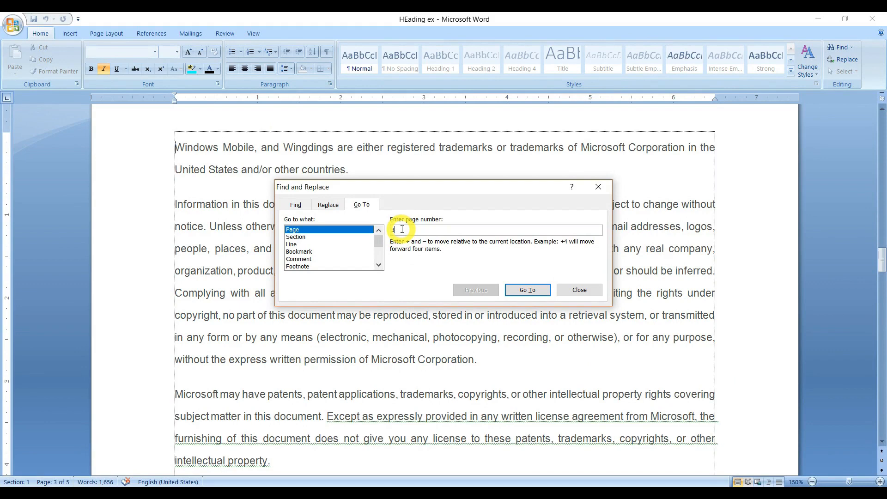
{"action": "key", "text": "BackSpace"}
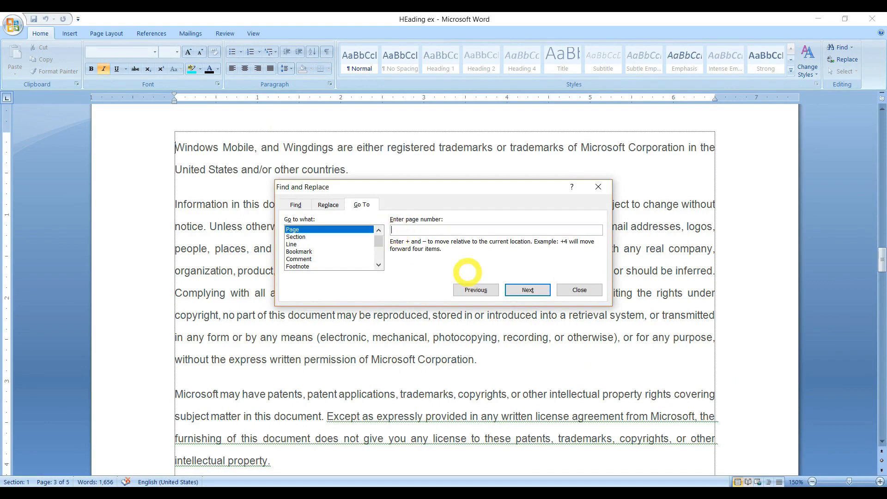
{"action": "left_click", "coordinate": [301, 238]}
{"action": "left_click", "coordinate": [298, 245]}
{"action": "left_click", "coordinate": [300, 252]}
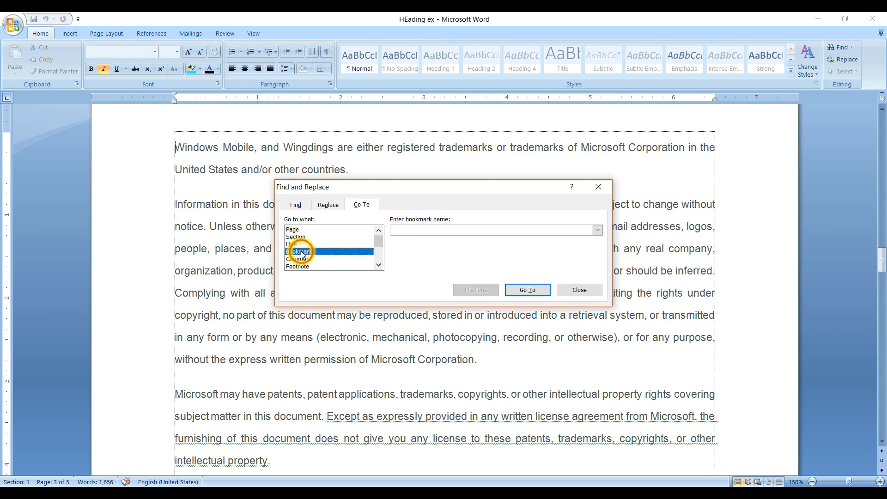
{"action": "left_click", "coordinate": [301, 259]}
{"action": "left_click", "coordinate": [298, 266]}
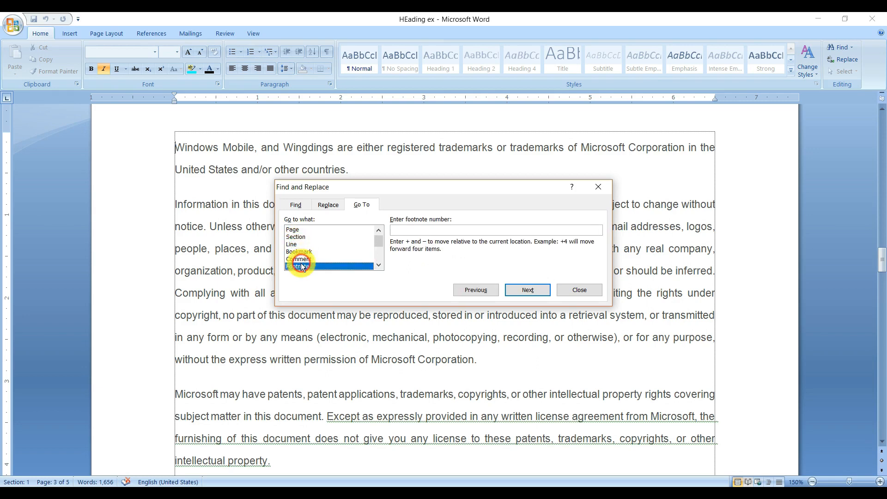
{"action": "left_click", "coordinate": [296, 231]}
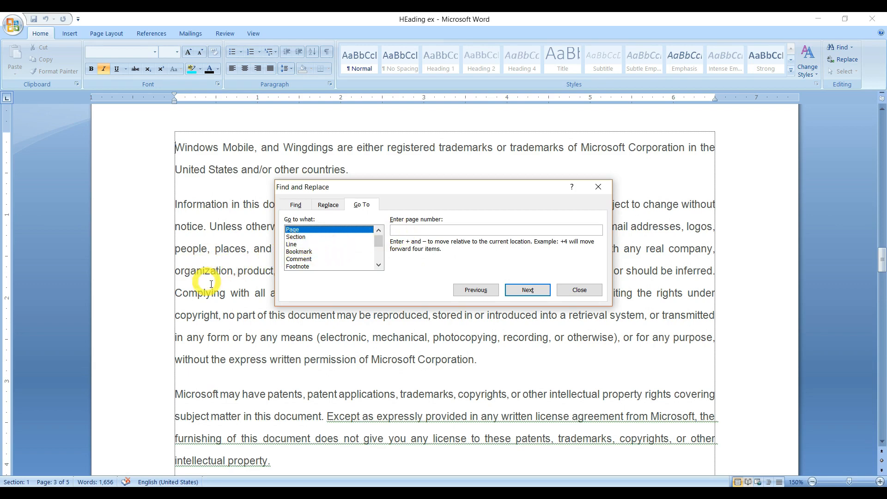
Use Go To to jump to line 5, close the dialog and view the lines above it
{"action": "left_click", "coordinate": [296, 244]}
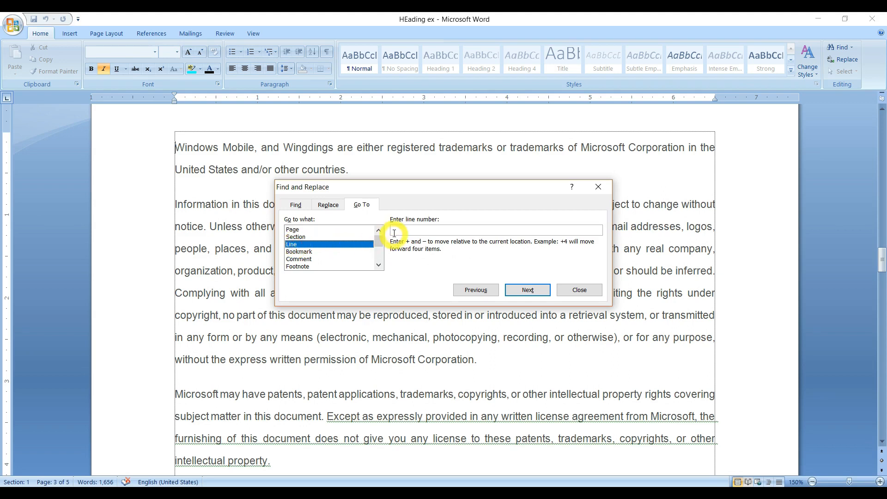
{"action": "left_click", "coordinate": [487, 228]}
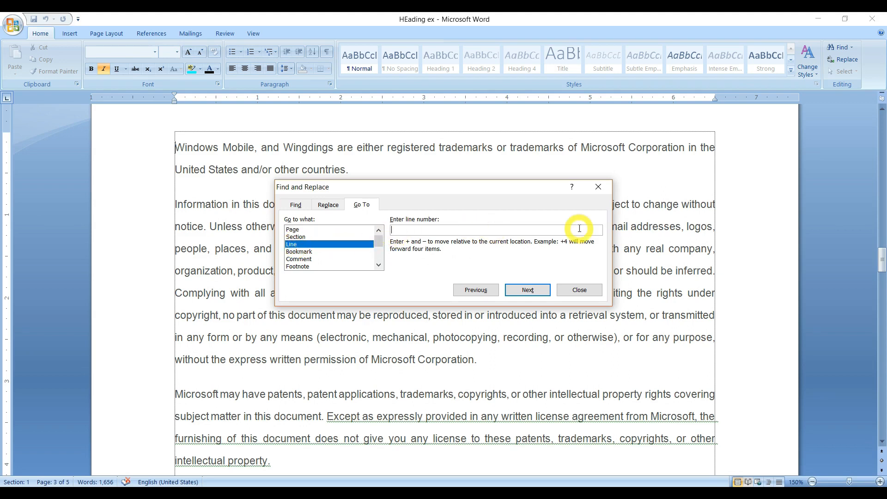
{"action": "type", "text": "5"}
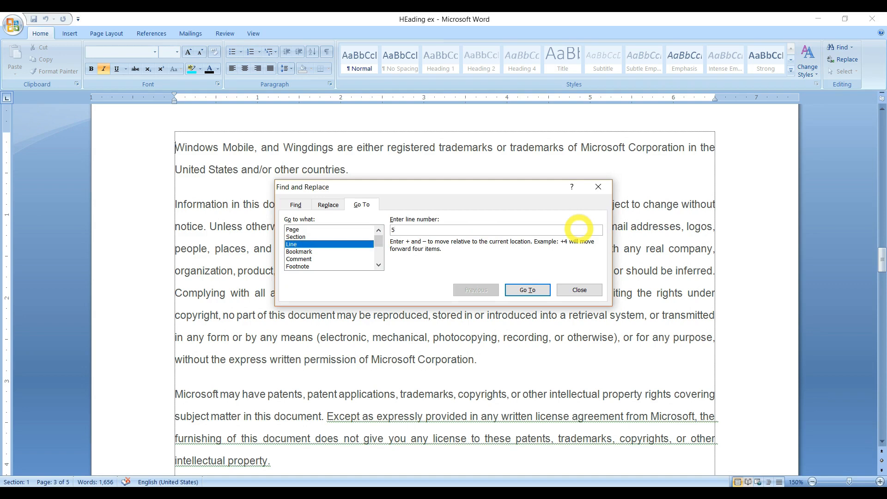
{"action": "key", "text": "Return"}
{"action": "key", "text": "Escape"}
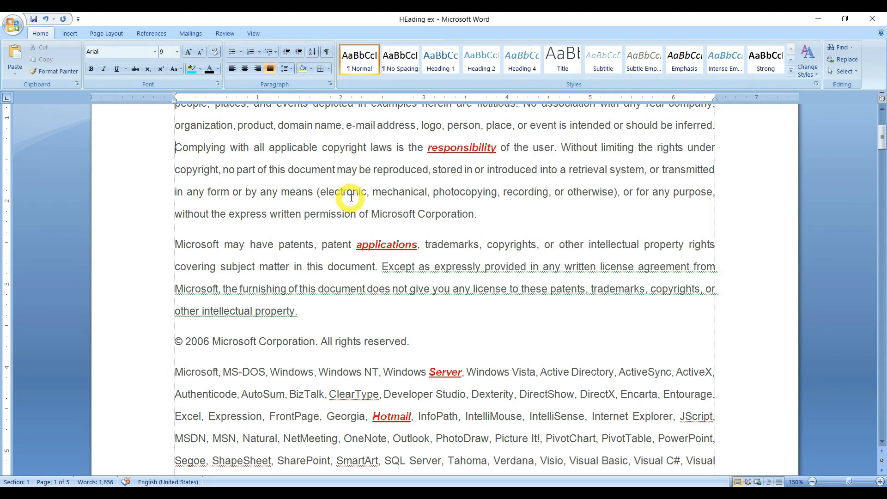
{"action": "scroll", "coordinate": [351, 198], "scroll_direction": "up", "scroll_amount": 3}
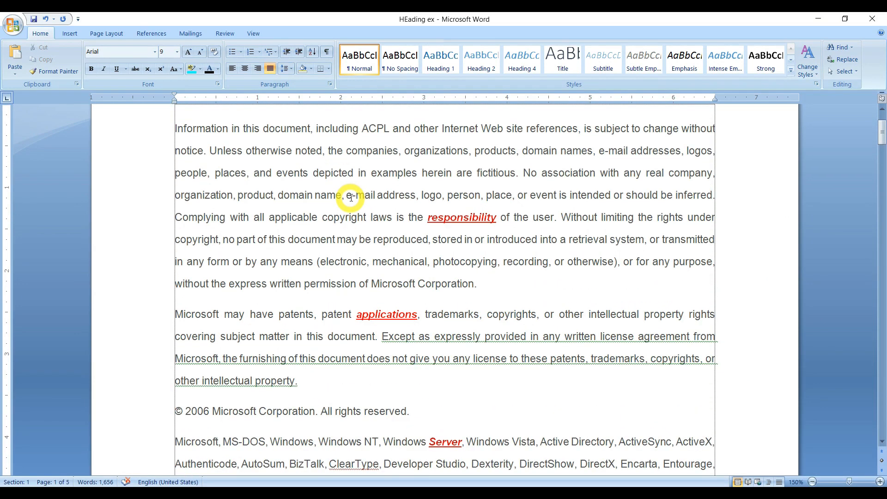
{"action": "key", "text": "ctrl+g"}
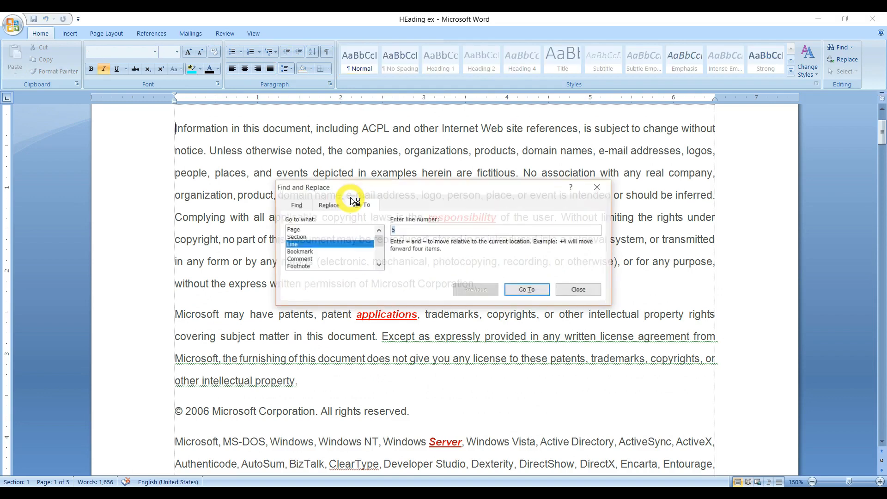
{"action": "left_click", "coordinate": [314, 230]}
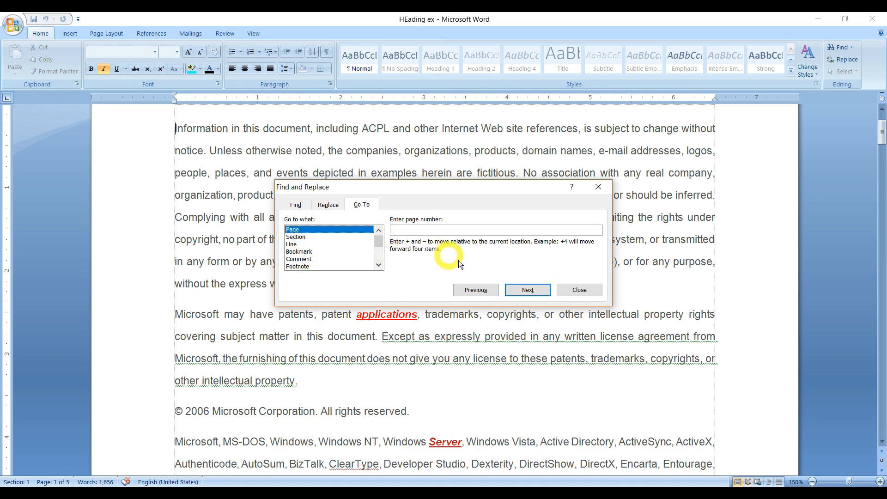
{"action": "left_click", "coordinate": [575, 290]}
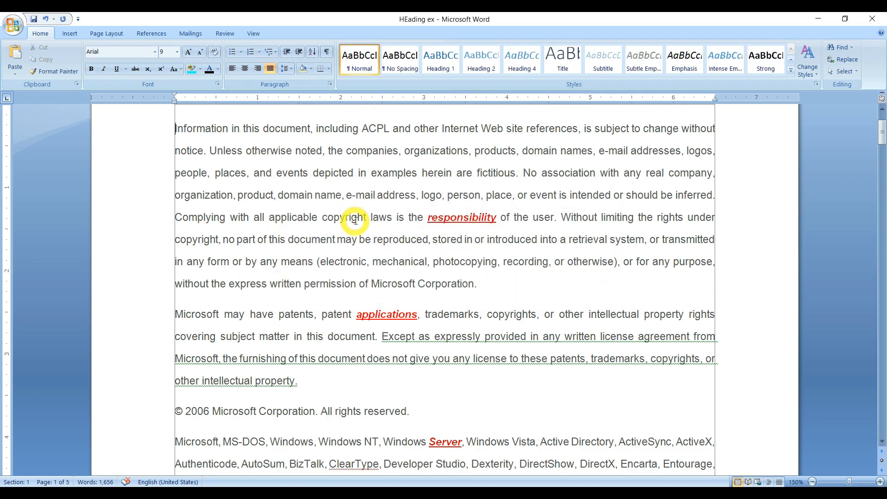